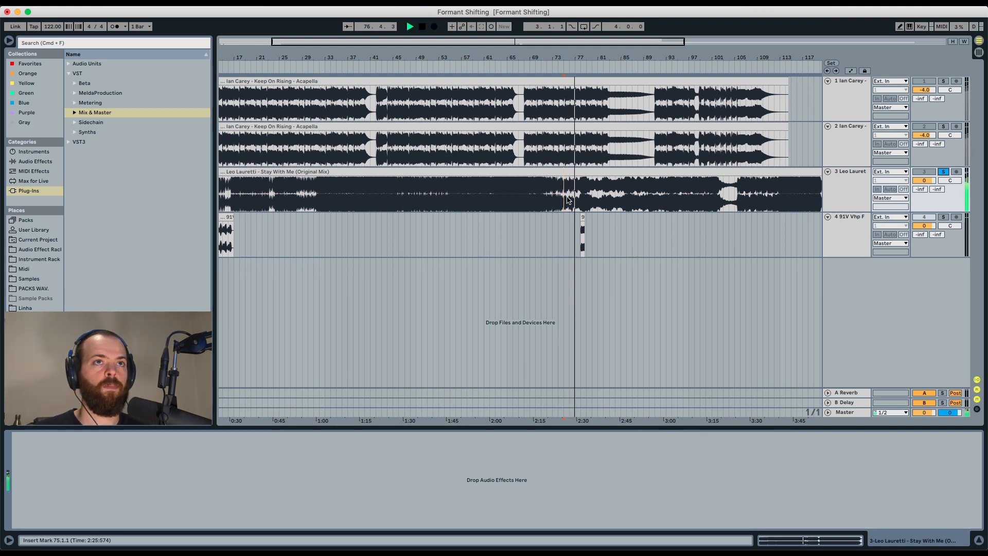
- Audition the "Stay With Me (Original Mix)" track from bar 77 over its vocal hook section
left_click(572, 196)
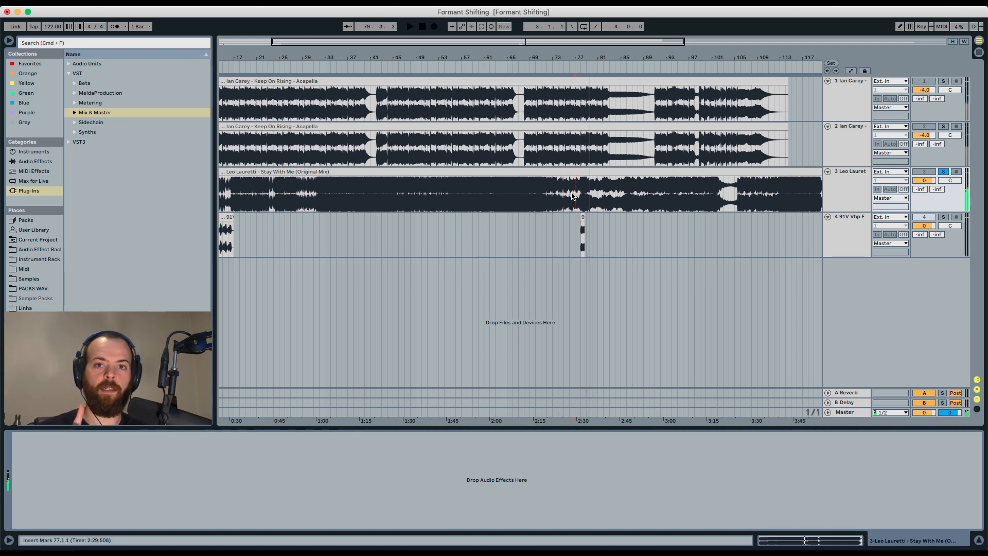
key("space")
key("space")
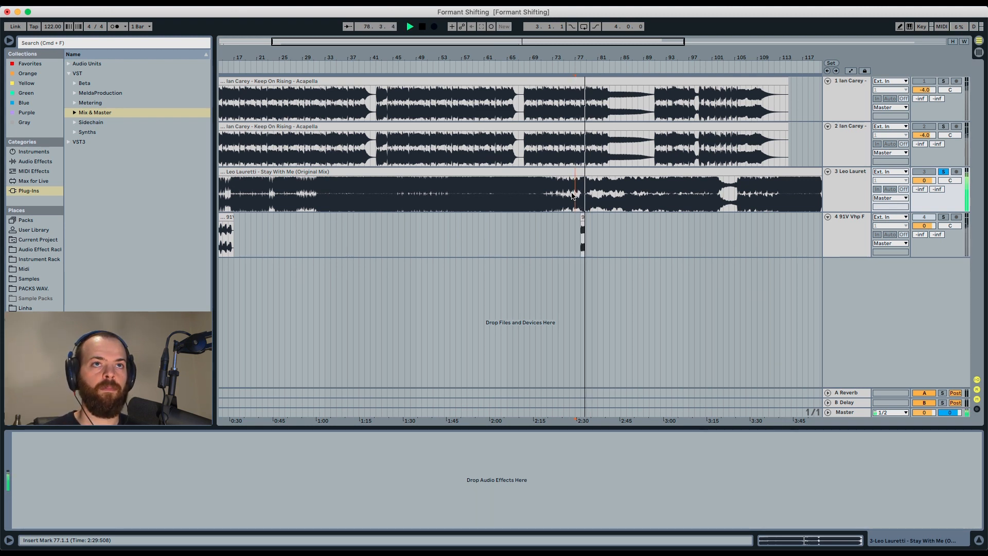
key("space")
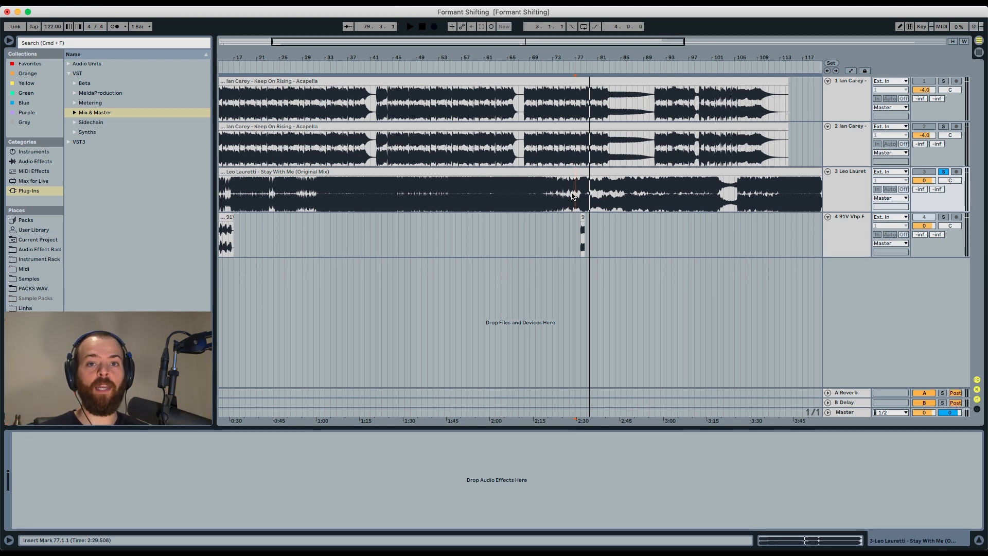
- Solo the 91V vocal hook track on its own and audition the short hook clip after bar 77
left_click(853, 232)
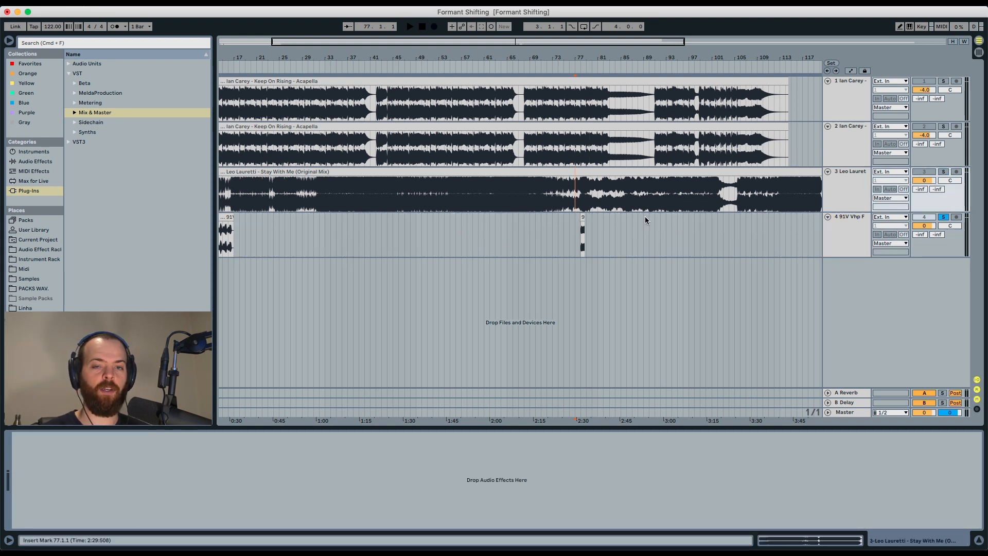
left_click_drag(585, 57, 586, 104)
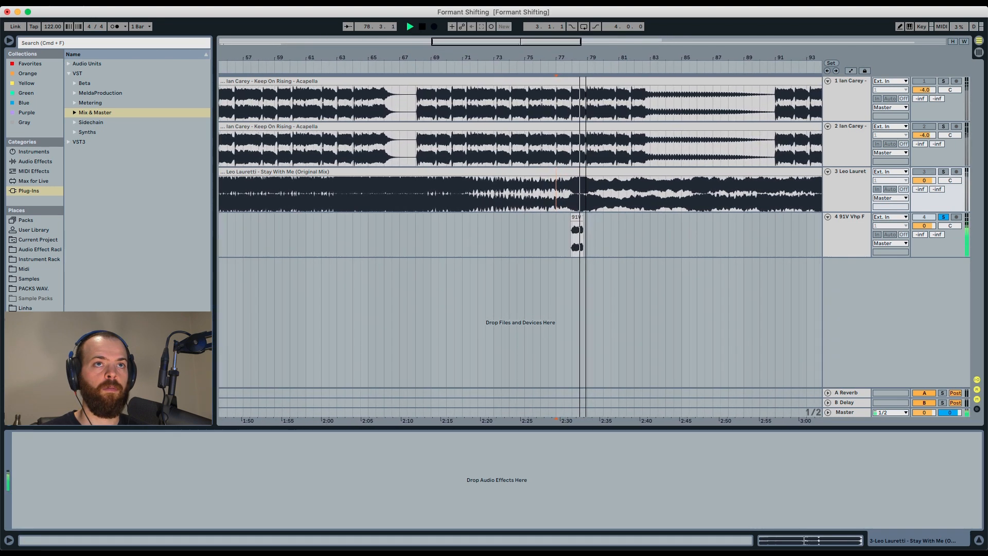
key("space")
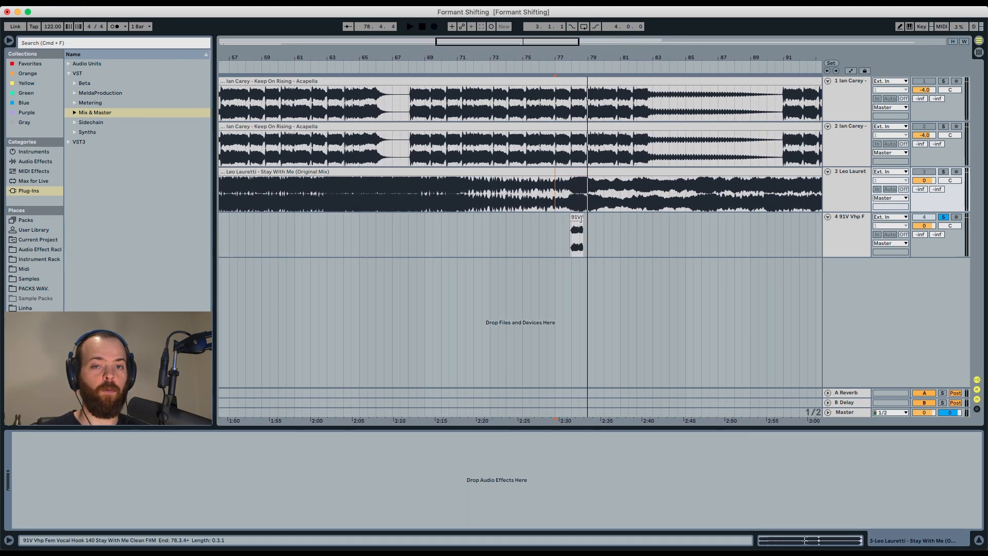
- Undo a trial extension of the vocal hook clip and open the track's LittleAlterBoy and MAutoPitch plug-in windows
left_click_drag(580, 219, 698, 216)
key("super+z")
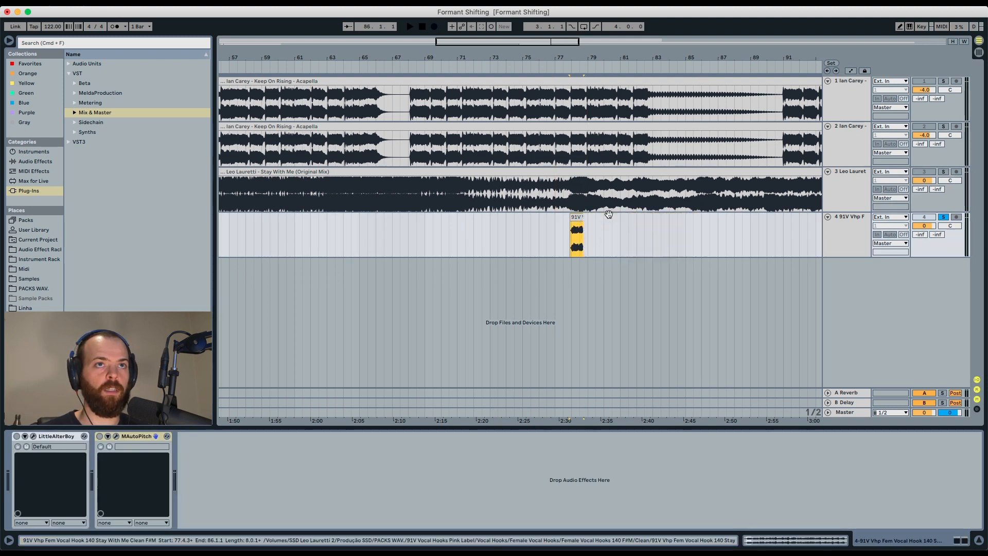
left_click(33, 437)
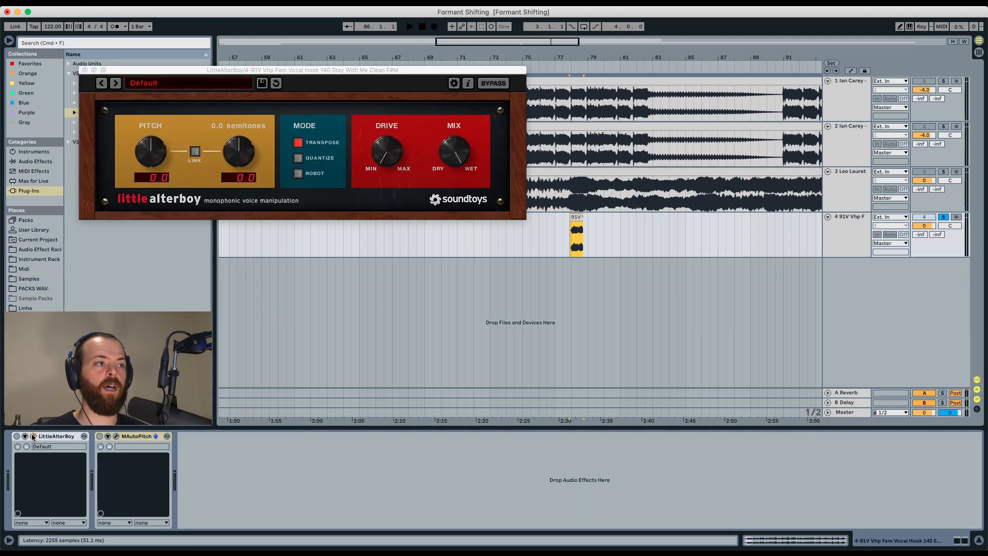
left_click(116, 436)
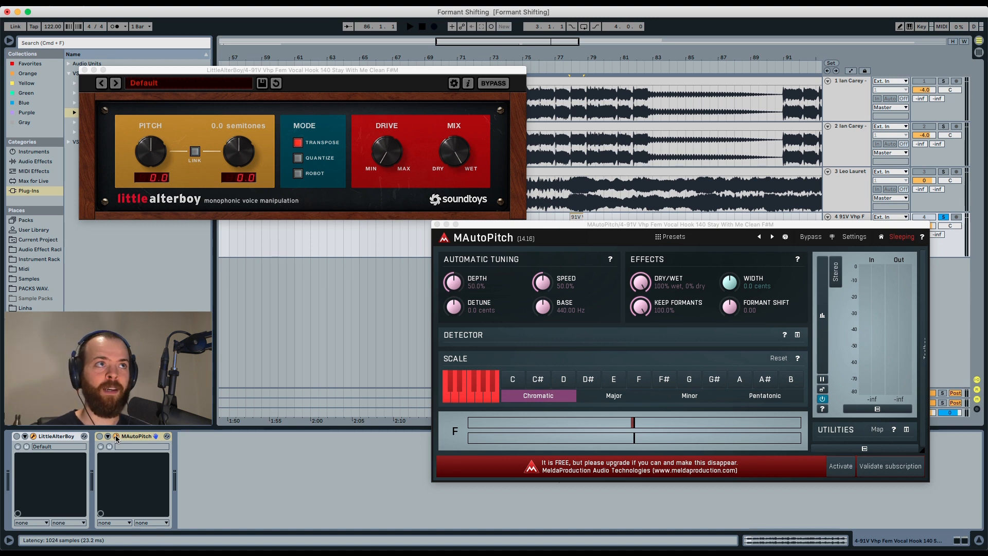
- Set LittleAlterBoy's Formant to -12.0, close the MAutoPitch window and audition the vocal hook
left_click(220, 128)
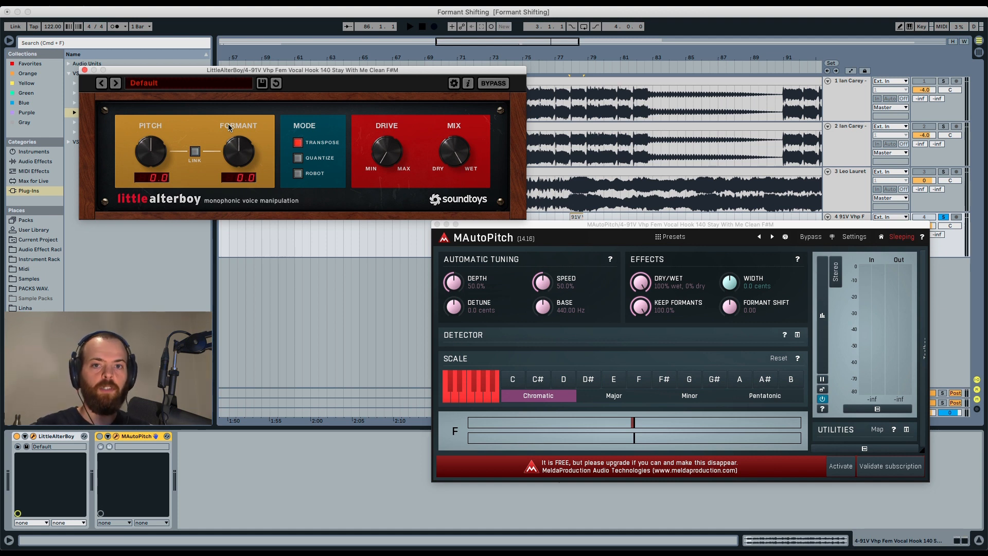
left_click_drag(233, 146, 227, 238)
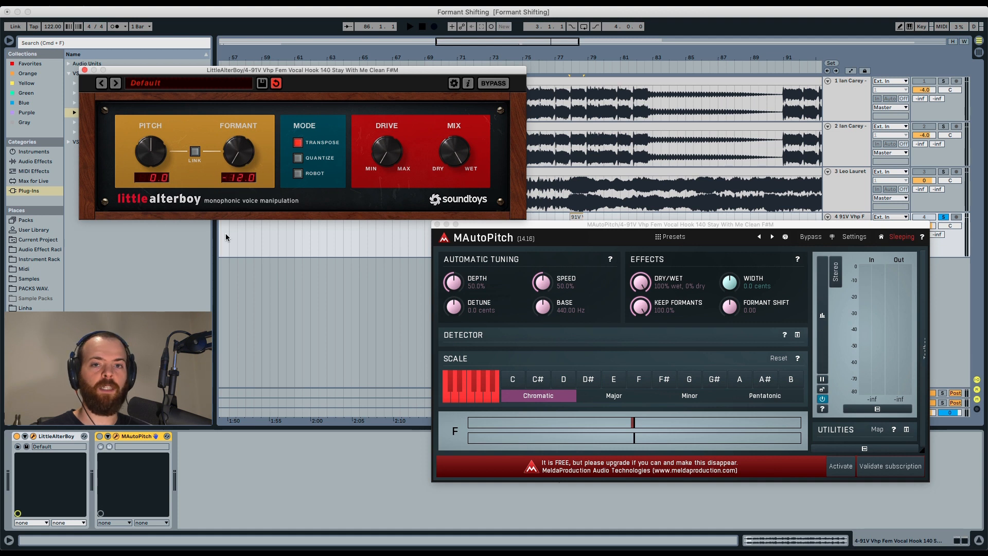
left_click(436, 225)
key("space")
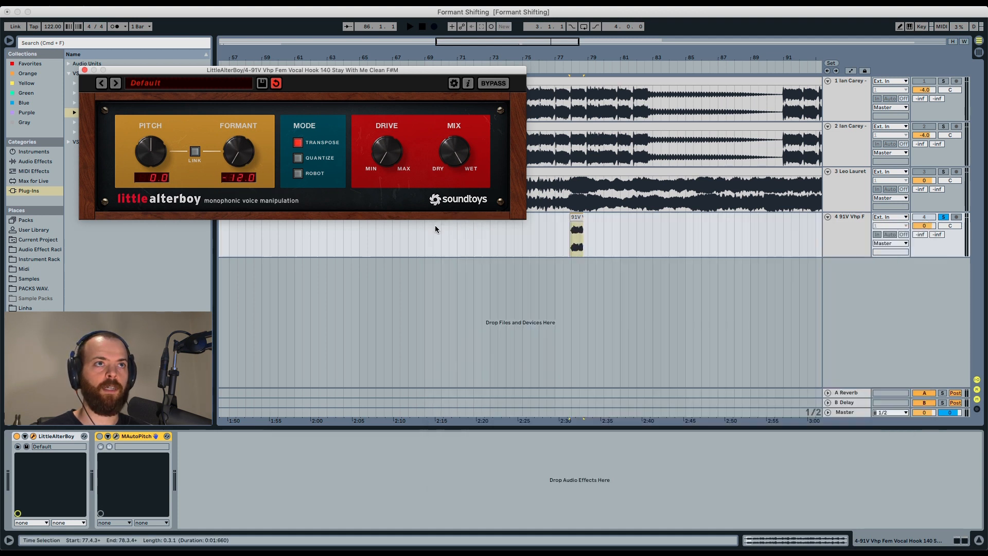
key("space")
- Raise LittleAlterBoy's Formant to -6.0 and audition the vocal hook
left_click_drag(245, 165, 243, 136)
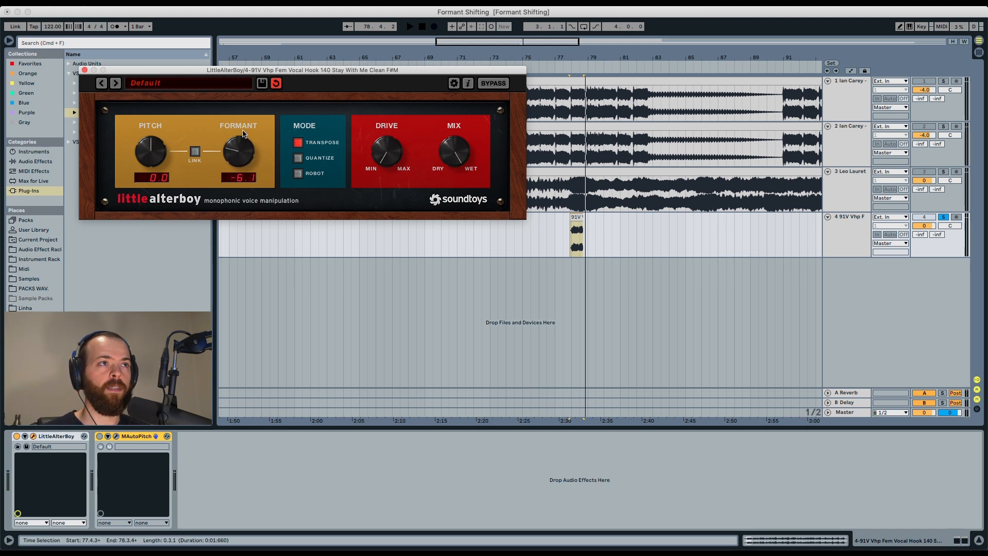
key("space")
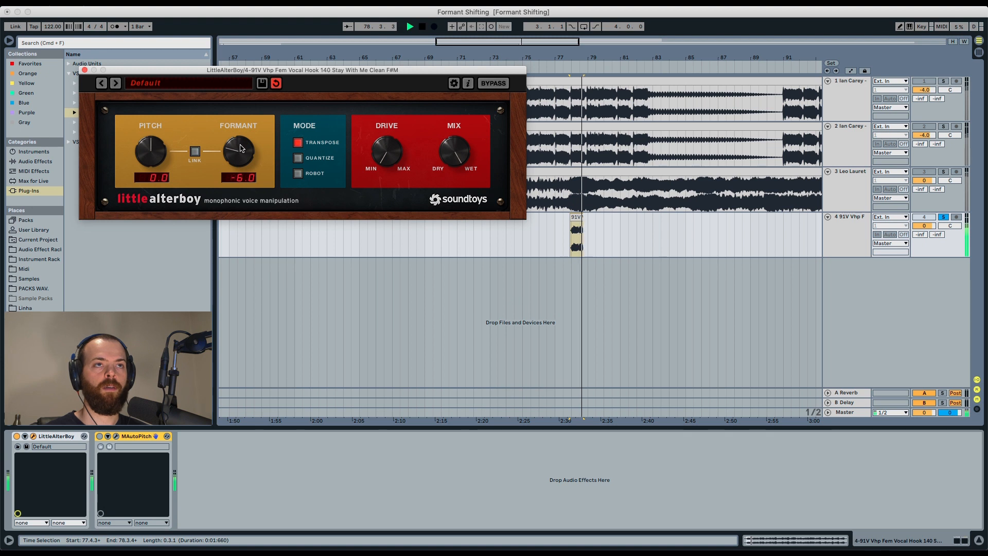
key("space")
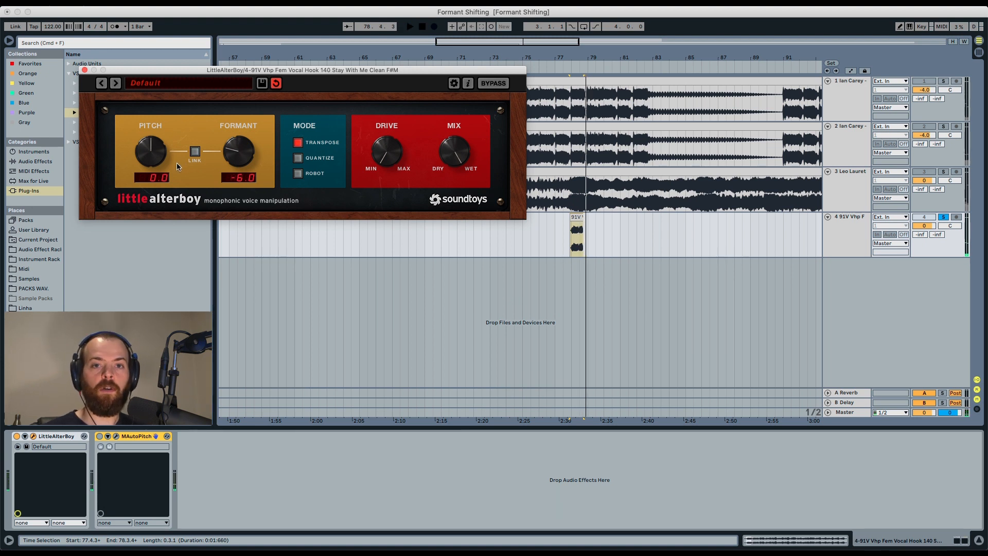
- Set LittleAlterBoy's Pitch and Formant both to -12.0, auditioning the vocal hook after each change
left_click_drag(145, 152, 145, 177)
key("space")
key("space")
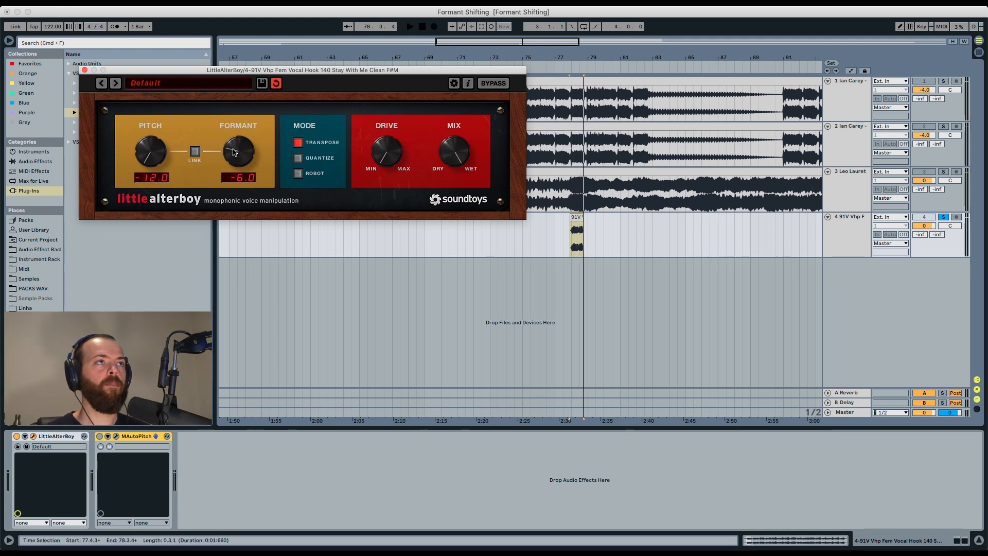
left_click_drag(235, 152, 236, 338)
key("space")
key("space")
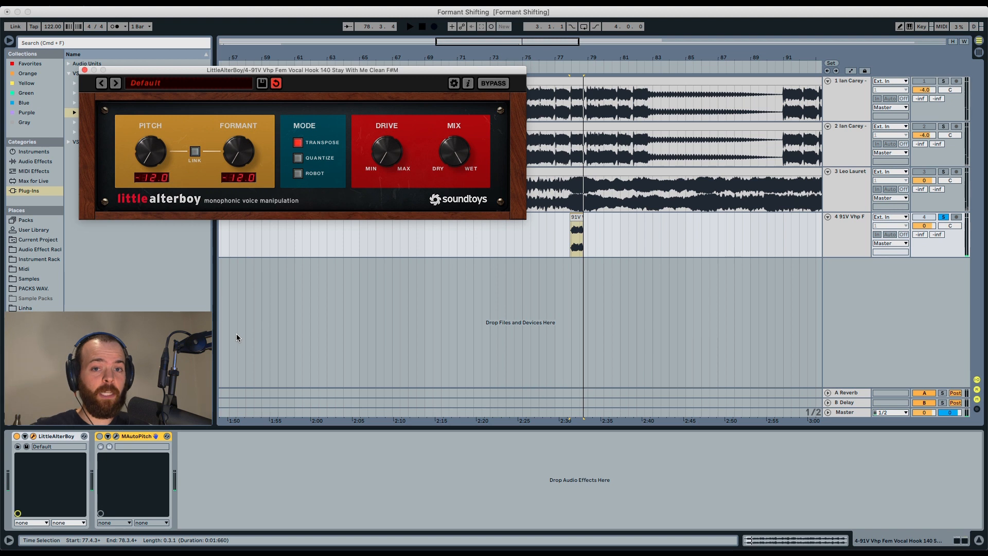
- Reset LittleAlterBoy's Pitch to 0.0, set its Formant to -6.0 and audition the vocal hook
double_click(149, 163)
left_click_drag(238, 163, 234, 136)
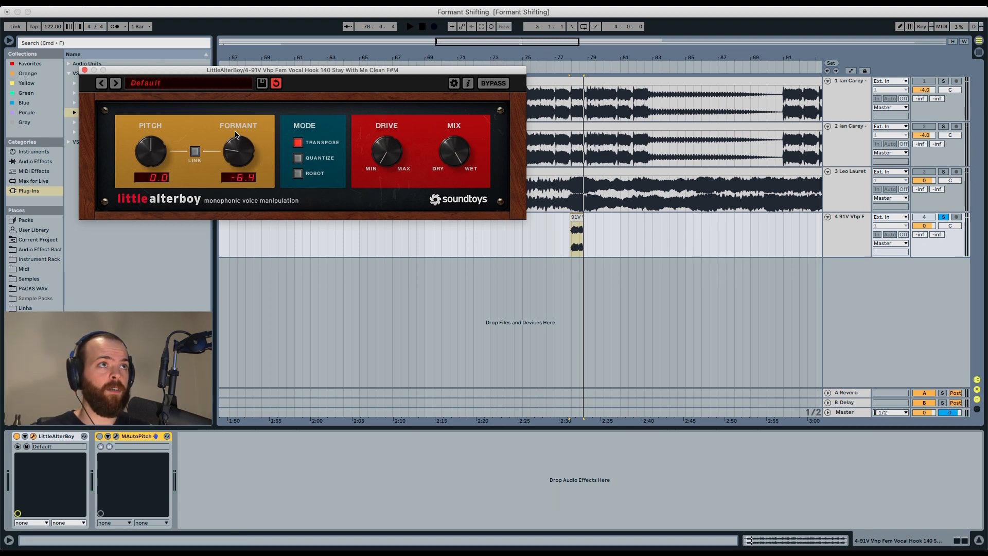
key("space")
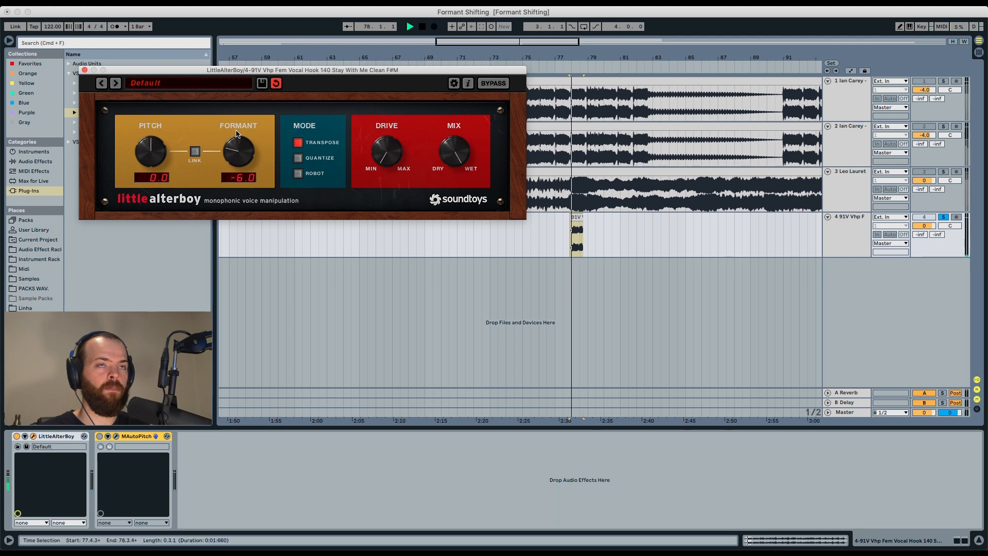
key("space")
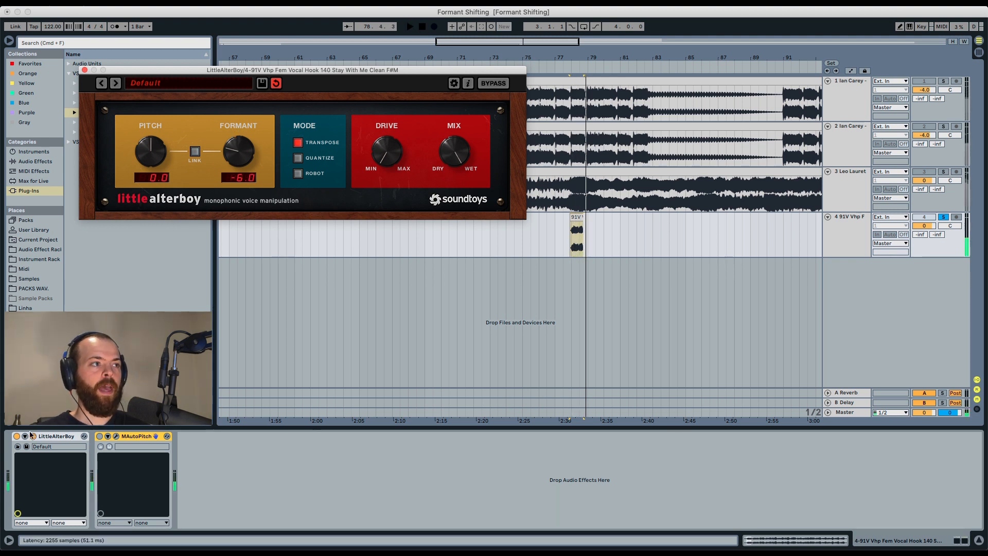
- Switch the vocal hook from LittleAlterBoy to MAutoPitch and set MAutoPitch's Formant Shift to -5.95
left_click(17, 436)
left_click(100, 437)
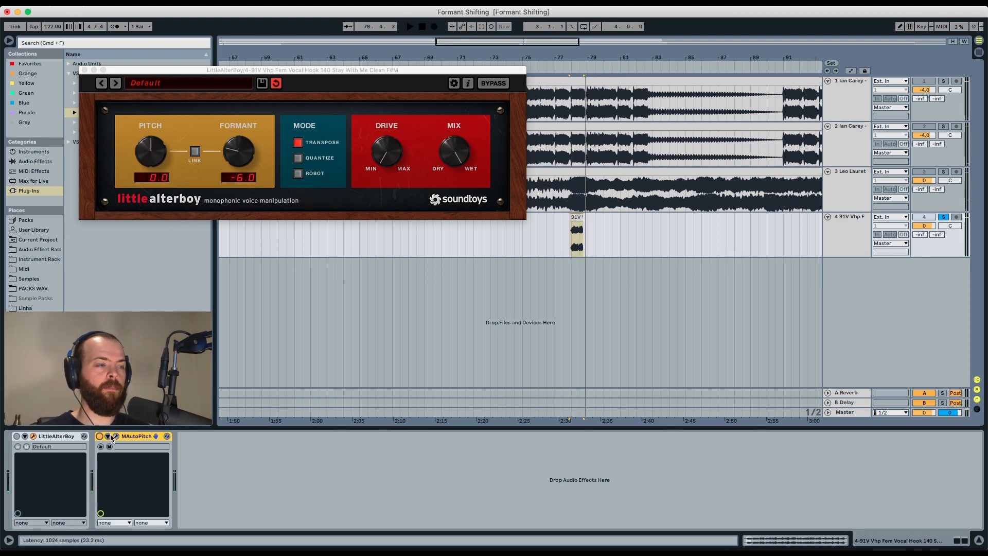
left_click(117, 436)
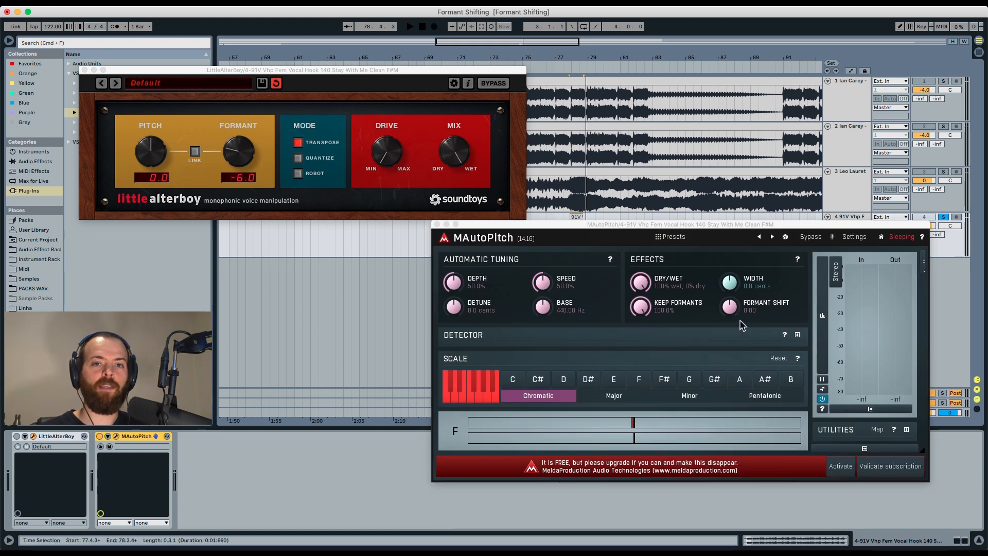
left_click_drag(729, 307, 729, 321)
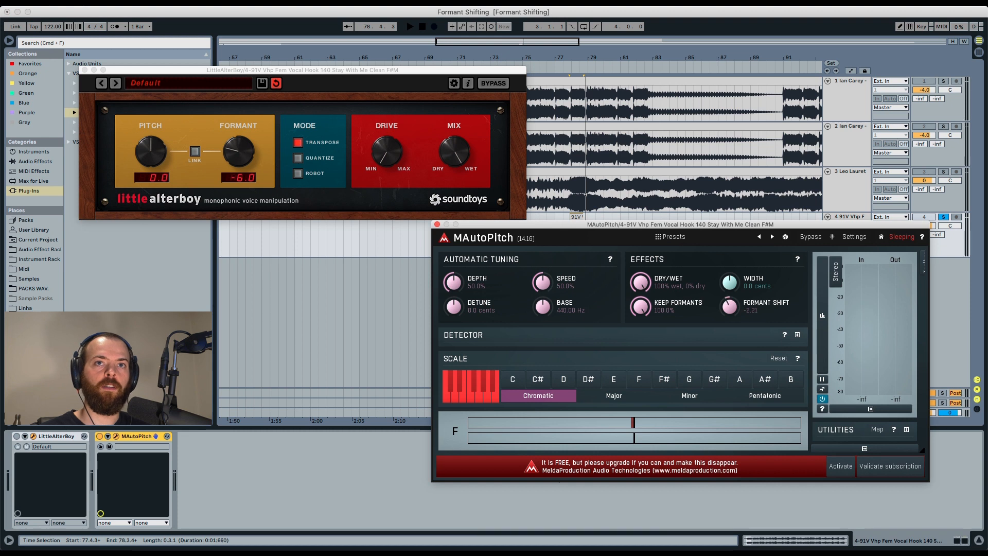
left_click_drag(730, 307, 730, 306)
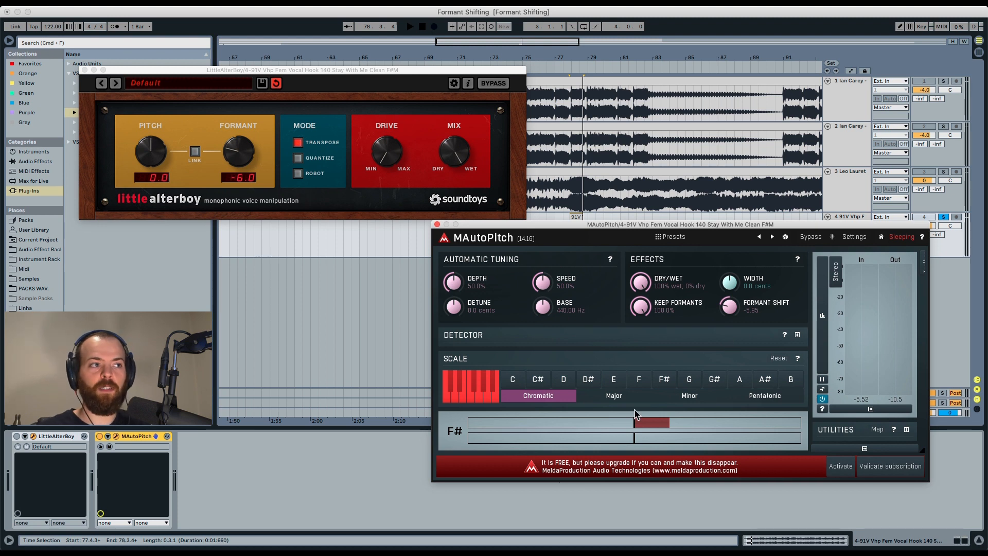
- Turn off MAutoPitch, turn LittleAlterBoy back on and audition the vocal hook for comparison
left_click(98, 438)
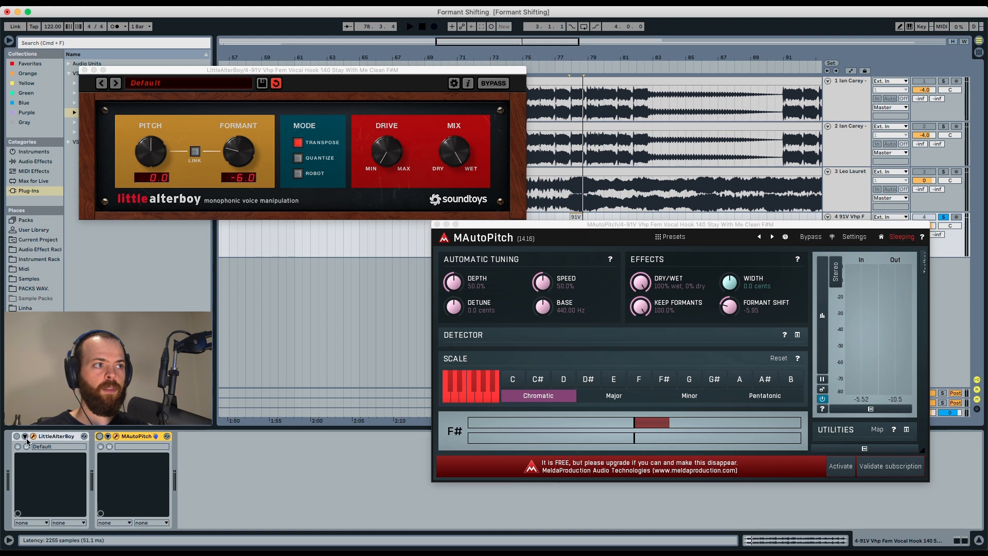
left_click(16, 436)
key("space")
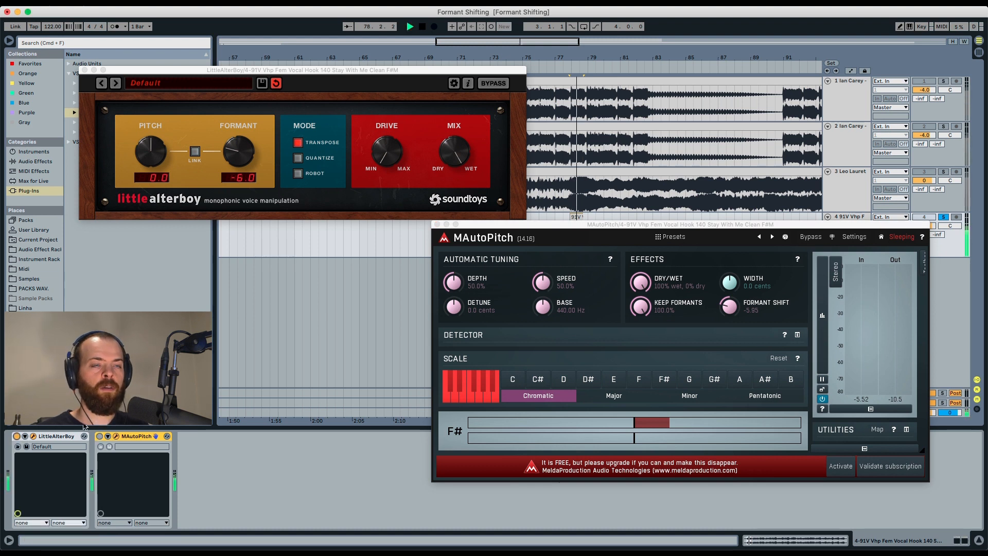
key("space")
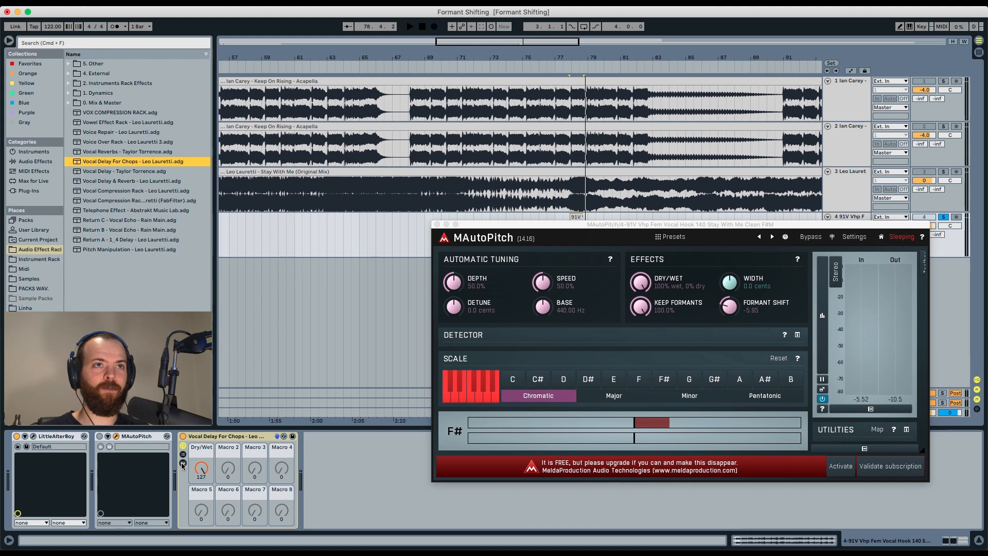
- Audition the hook through the Vocal Delay For Chops rack, close the MAutoPitch window and unfold all devices inside the rack
key("space")
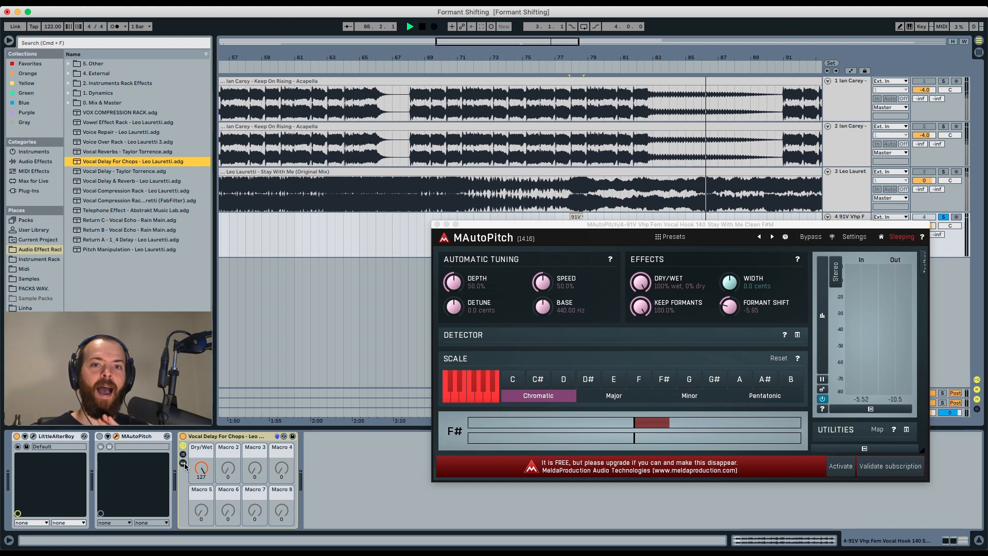
left_click(183, 463)
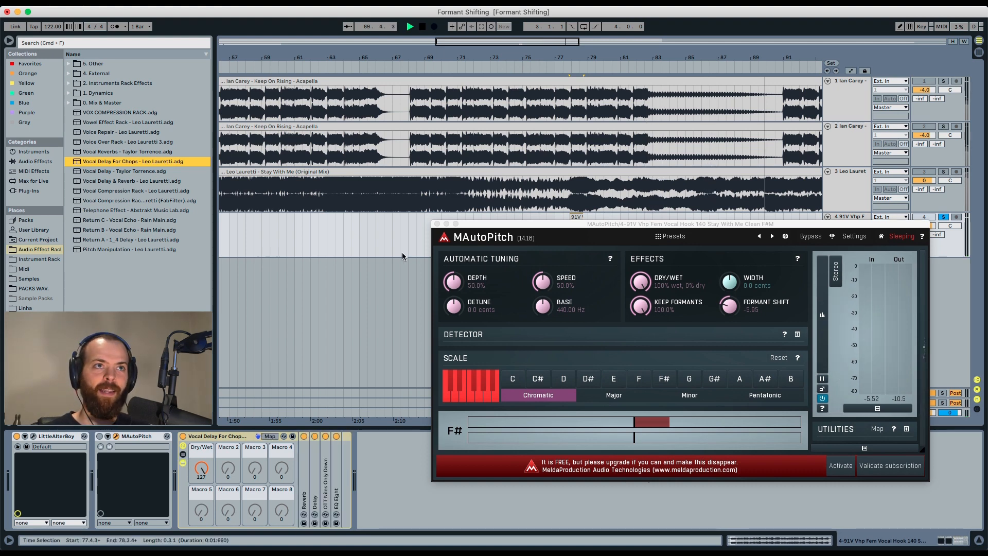
left_click(436, 224)
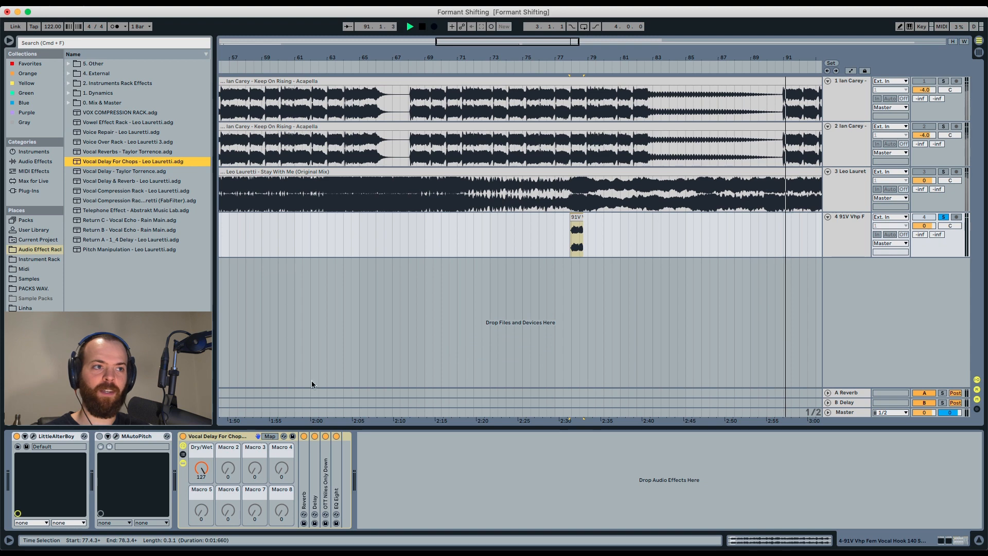
left_click(301, 458)
left_click(560, 493)
left_click(570, 484)
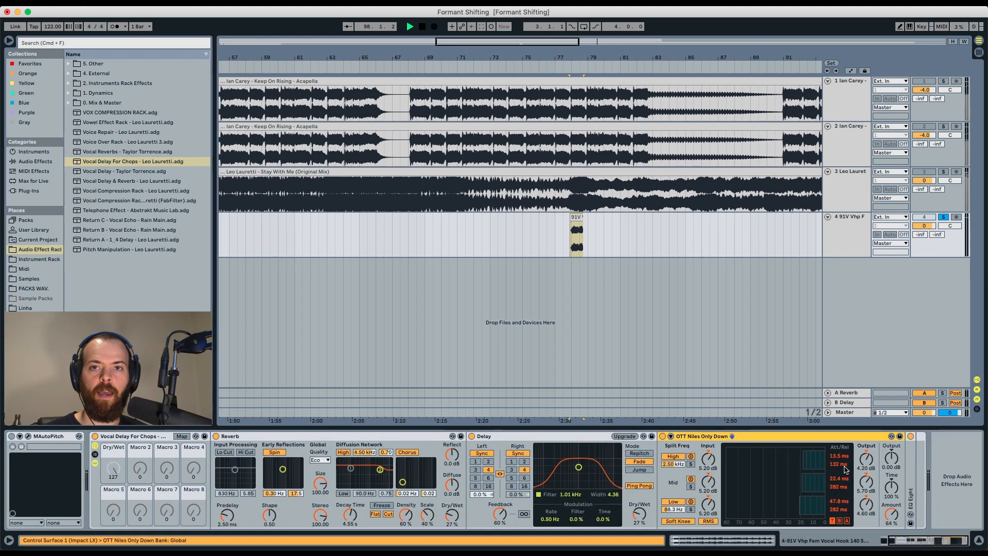
double_click(912, 461)
- Turn off EQ Eight, OTT Niles Only Down and Delay in the rack, leaving only the Reverb active
left_click(909, 436)
left_click(662, 436)
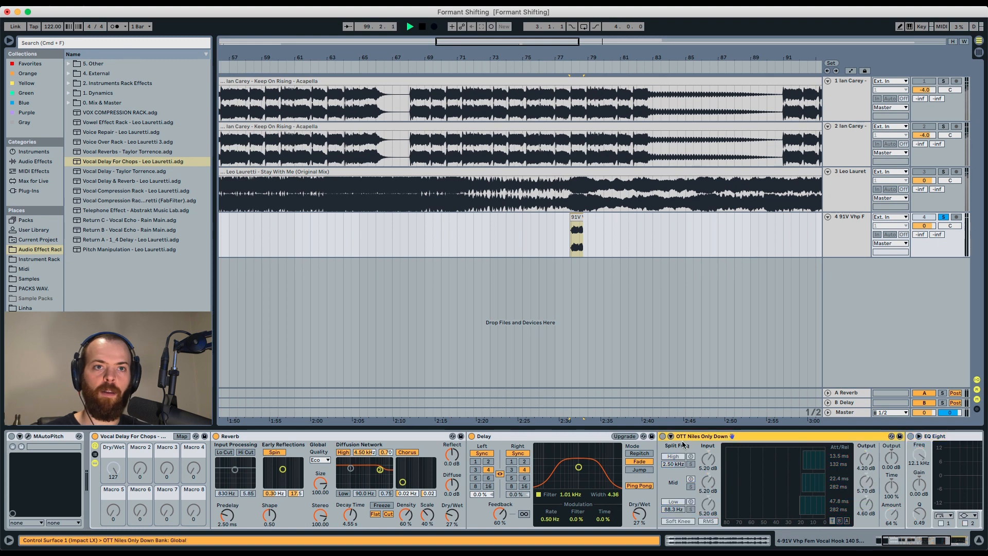
left_click(471, 436)
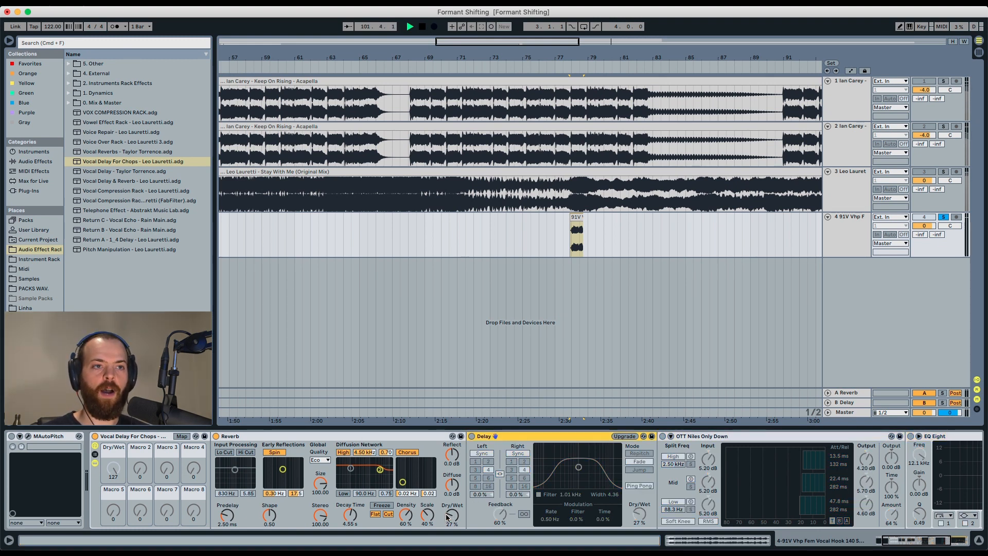
- Set the rack Reverb's Dry/Wet to 46% and audition the vocal hook
left_click_drag(448, 515, 448, 517)
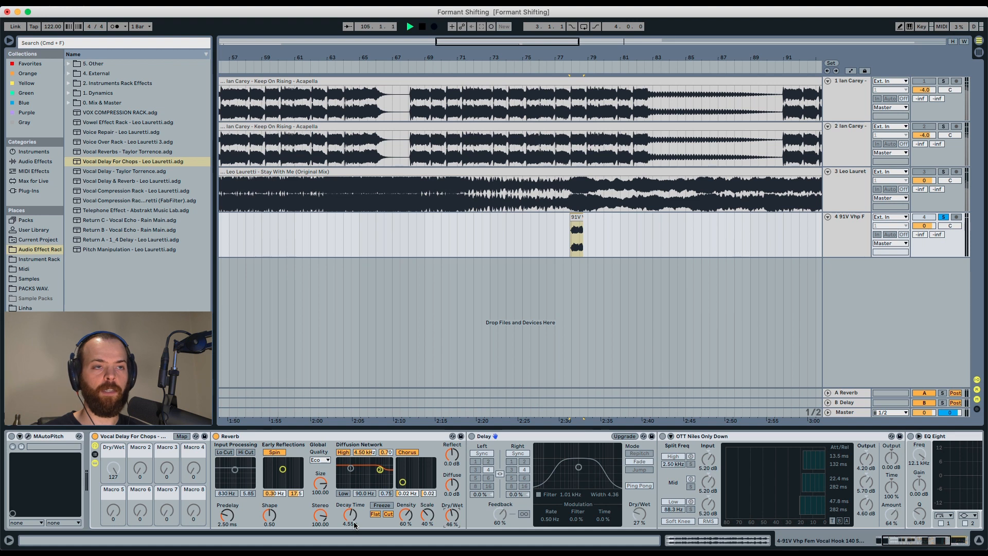
key("space")
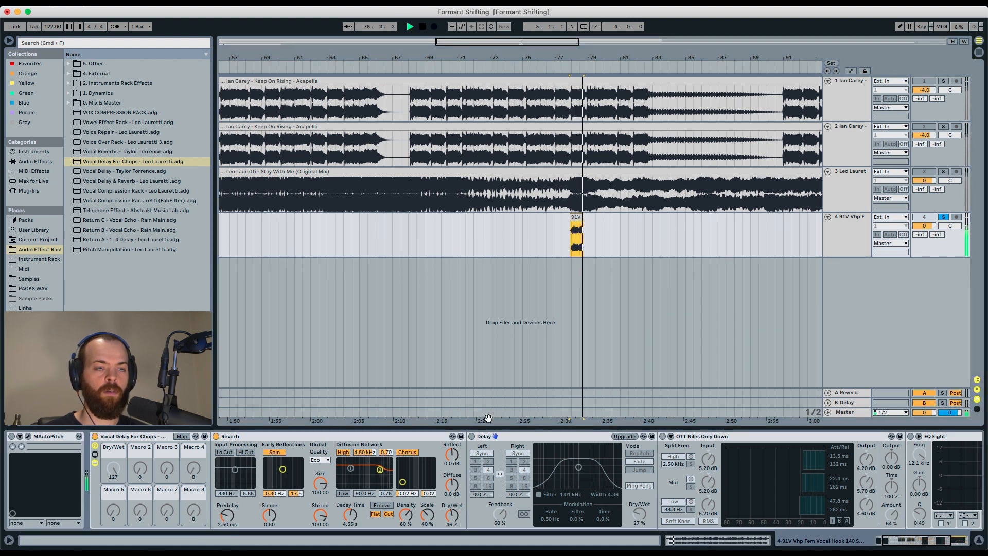
- Turn the rack's Delay back on, set its Dry/Wet to 46% and audition the vocal hook
key("space")
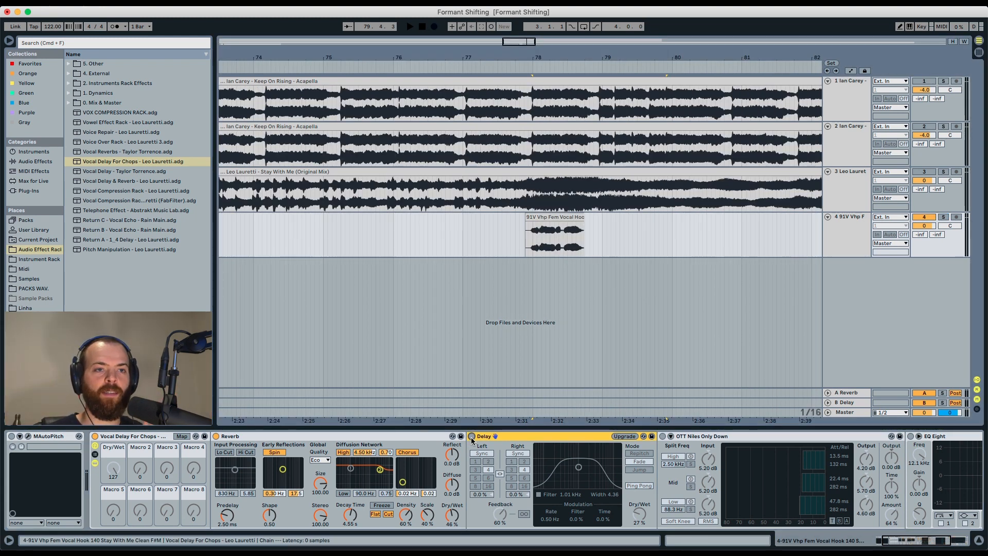
left_click(472, 437)
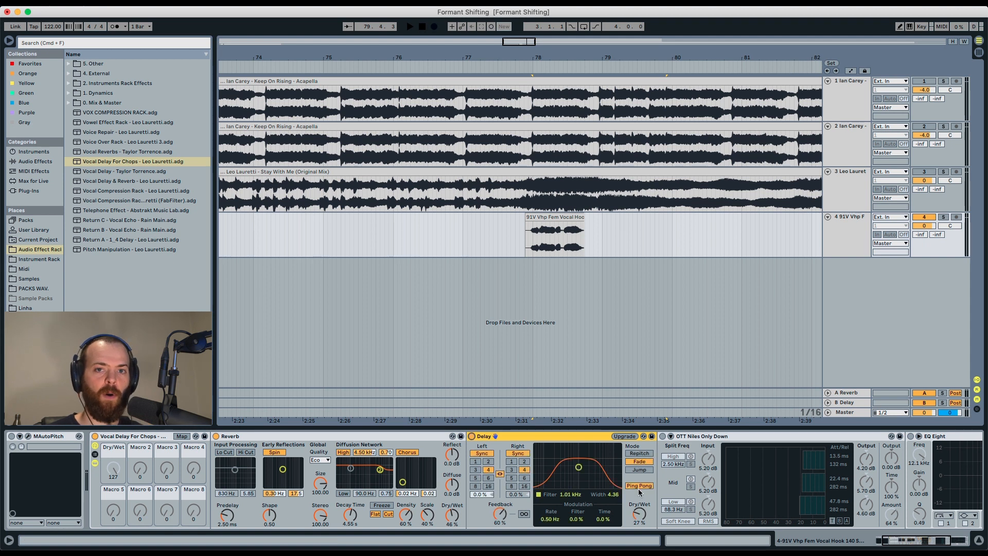
scroll(638, 513, "up", 5)
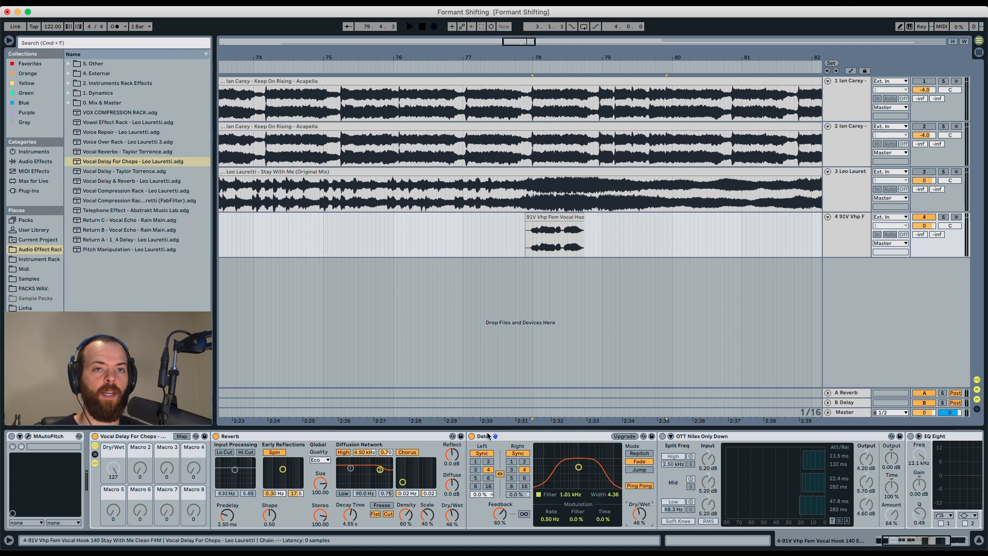
left_click(532, 247)
key("space")
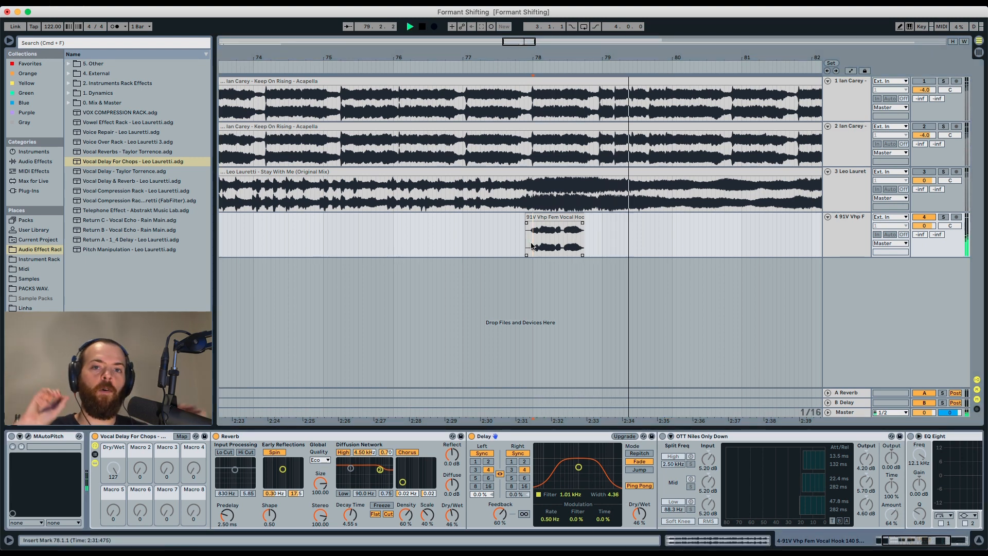
key("space")
- Turn OTT Niles Only Down back on in the rack and audition the vocal hook through it
left_click(663, 436)
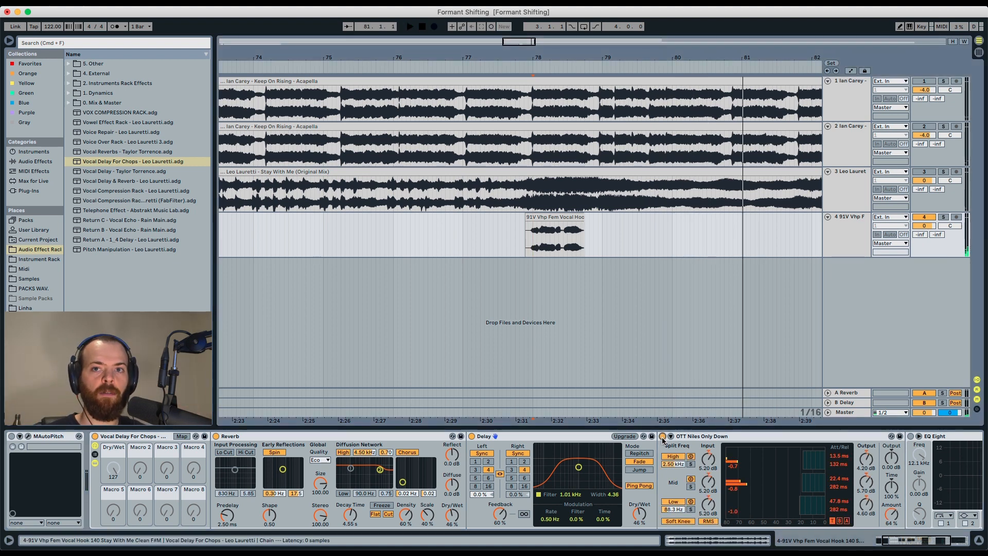
key("space")
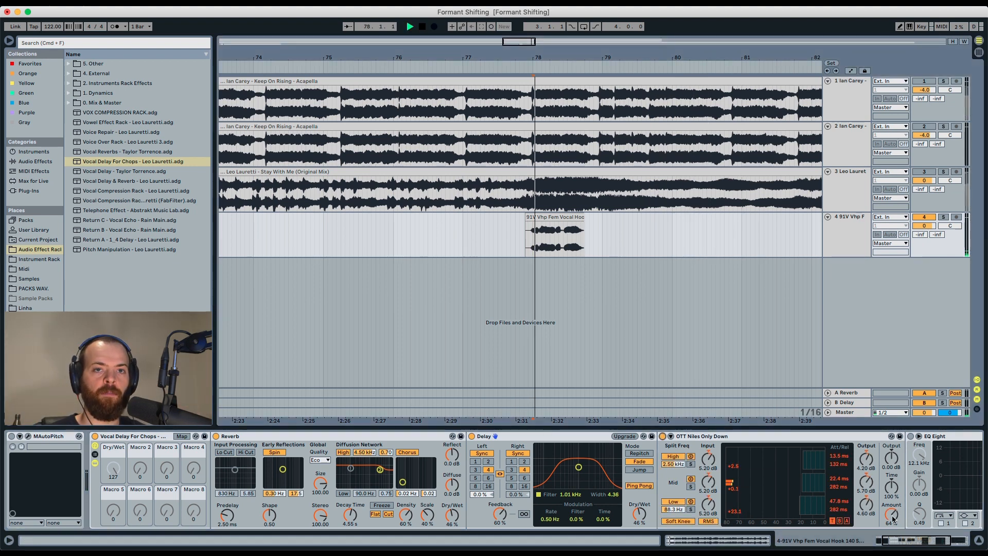
key("space")
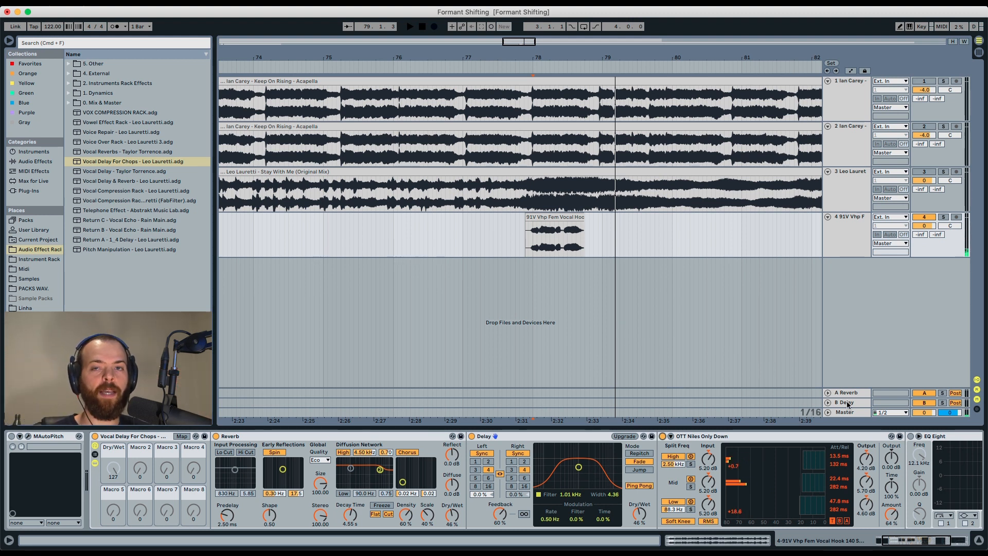
- Turn the rack's EQ Eight back on, check its filter bands and audition the vocal hook through the complete rack
scroll(855, 439, "right", 5)
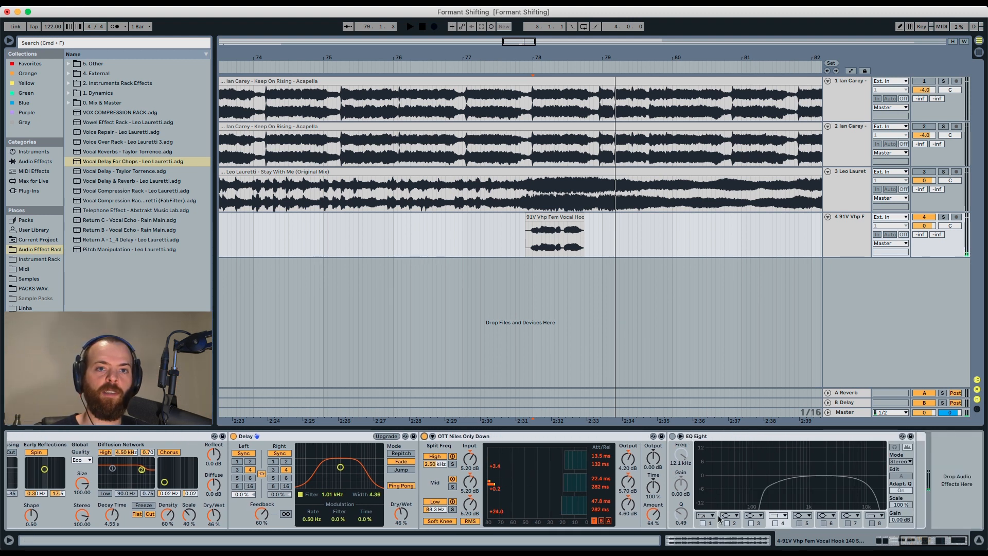
left_click(714, 524)
left_click(672, 436)
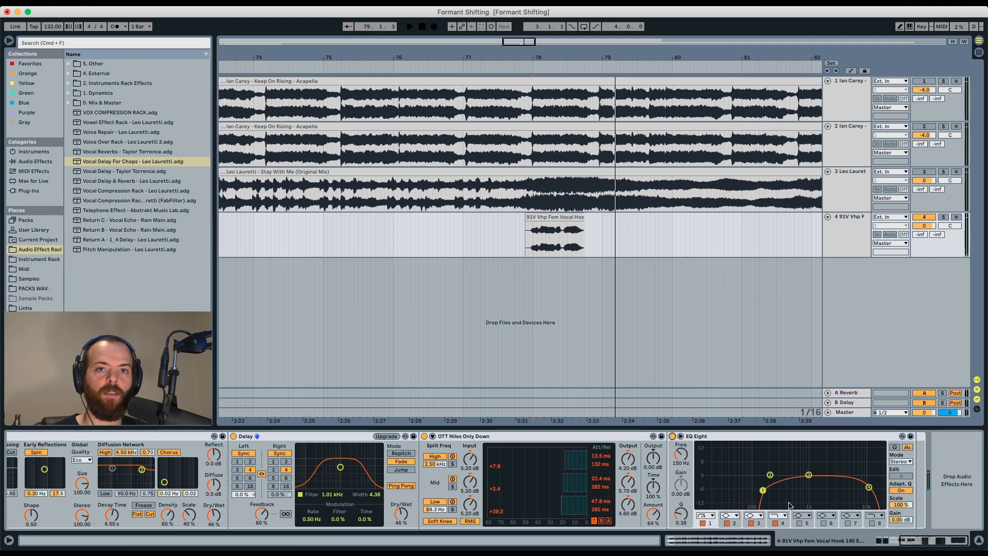
left_click(879, 524)
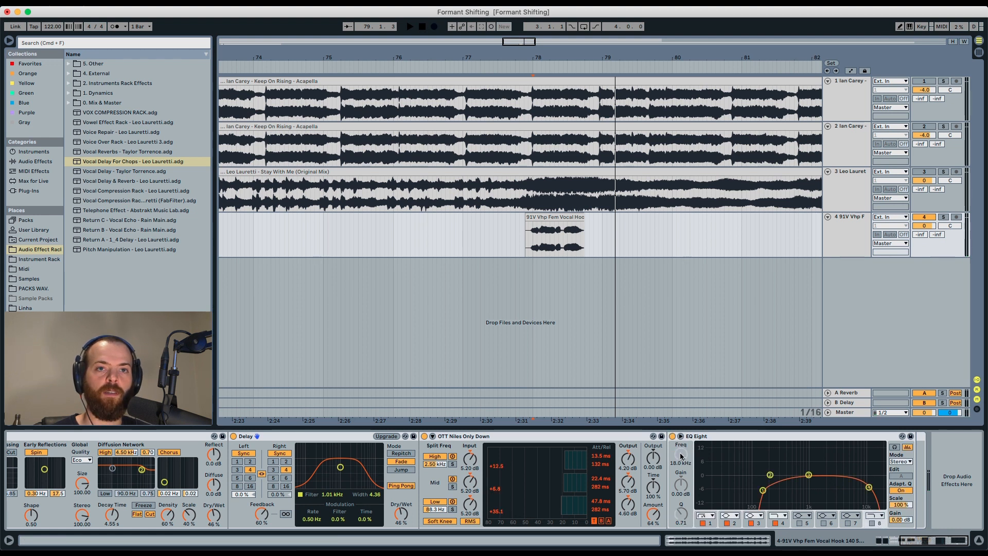
left_click(806, 524)
key("space")
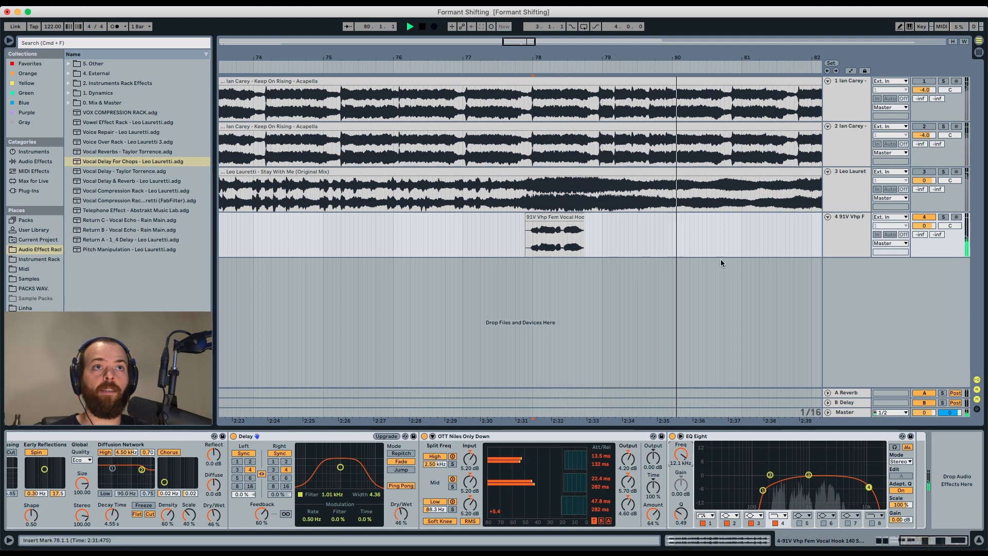
- Solo the Stay With Me track and the vocal hook in turn to compare them, and view the hook's LittleAlterBoy settings
left_click(917, 176)
left_click(941, 172)
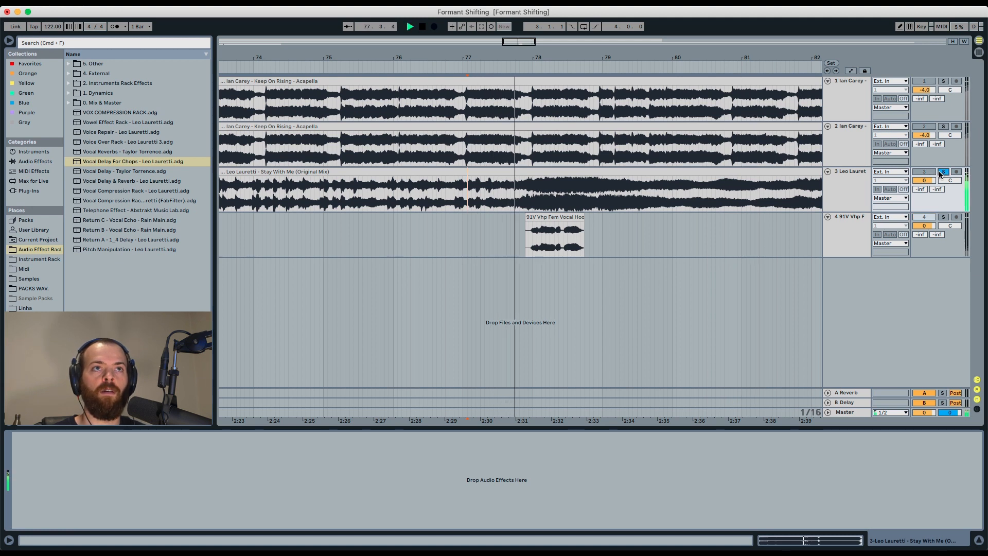
left_click(944, 217)
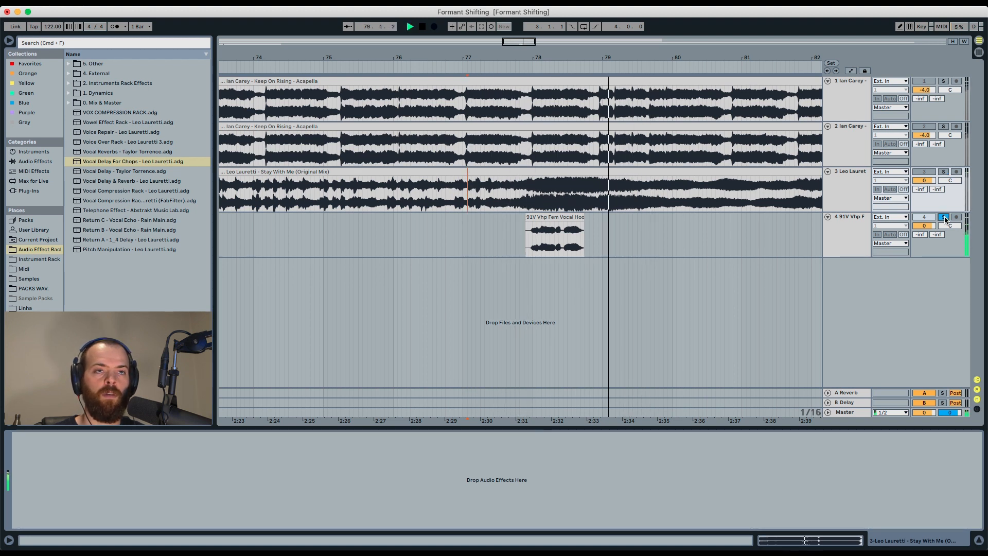
key("space")
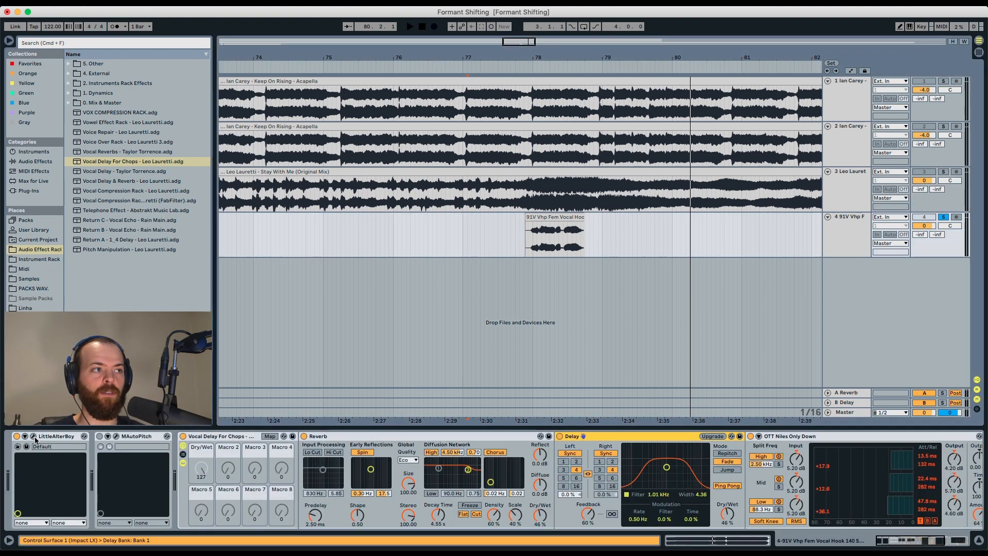
left_click(34, 436)
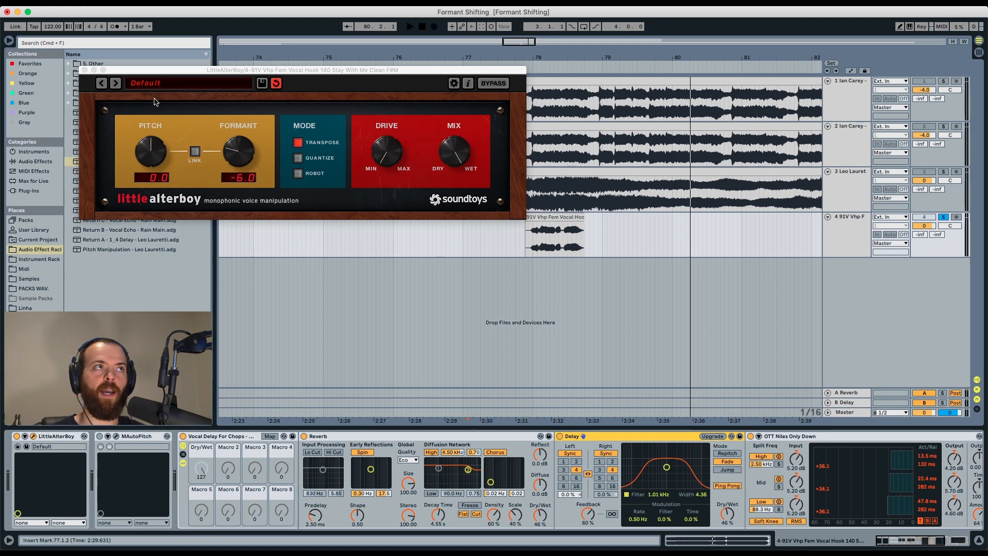
left_click(84, 70)
- Solo the first Keep On Rising acapella track and audition it from bar 68
left_click(834, 97)
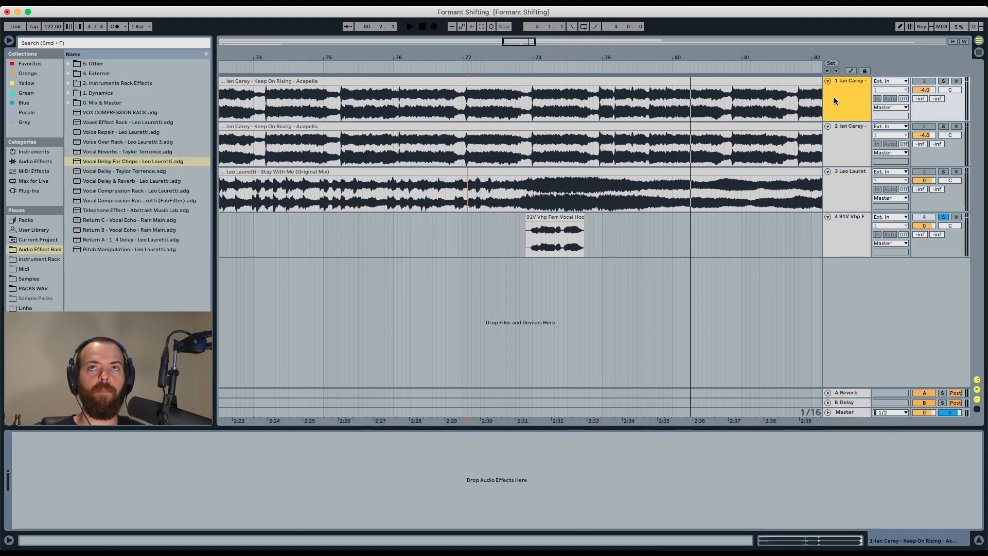
left_click(942, 81)
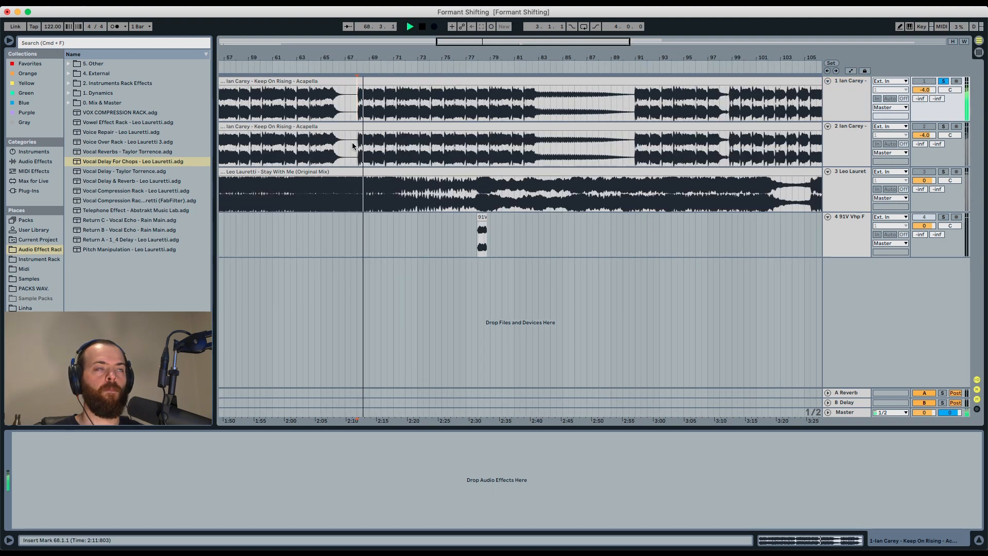
key("space")
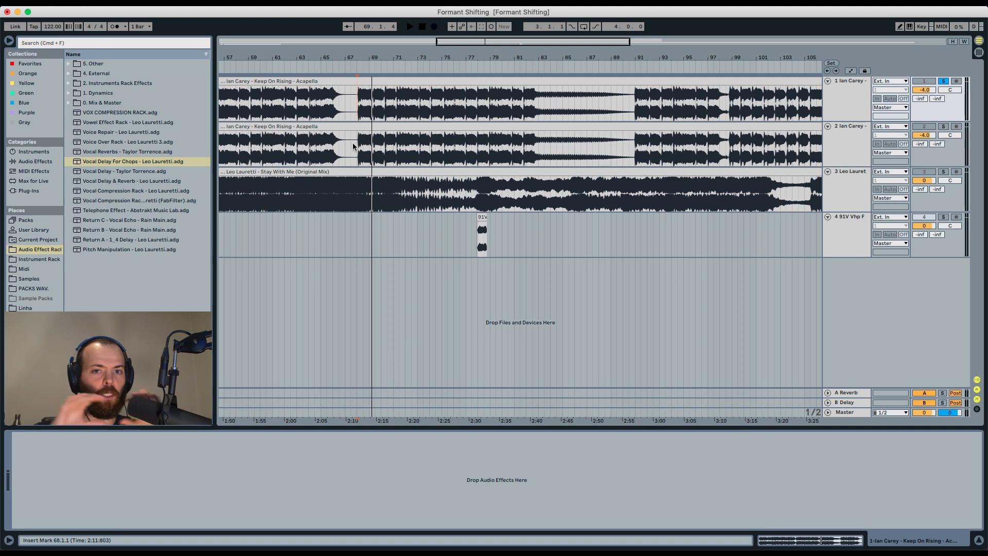
- Set LittleAlterBoy's formant to -12.0 on the second Keep On Rising acapella, solo that track, audition it and close the plug-in window
scroll(353, 146, "right", 1)
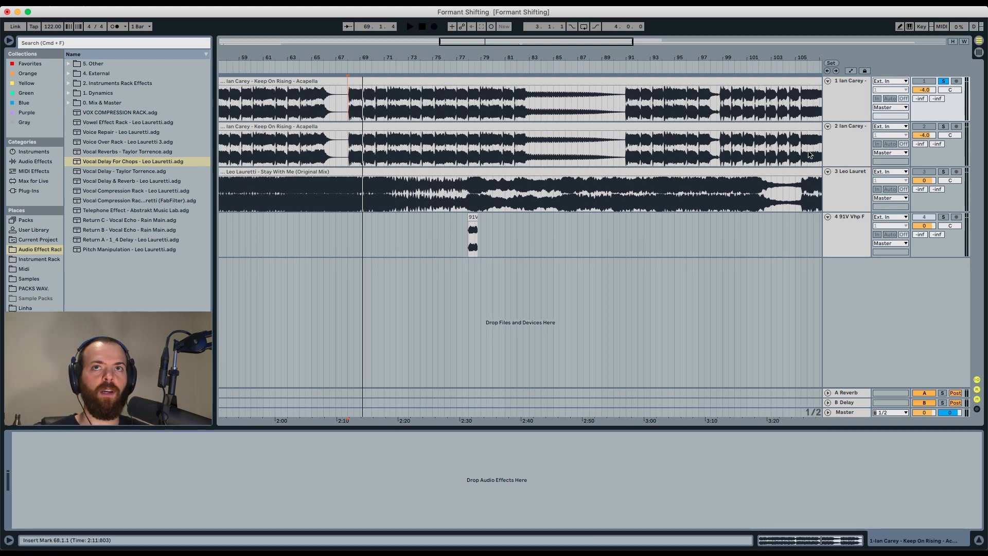
left_click(834, 145)
left_click(33, 436)
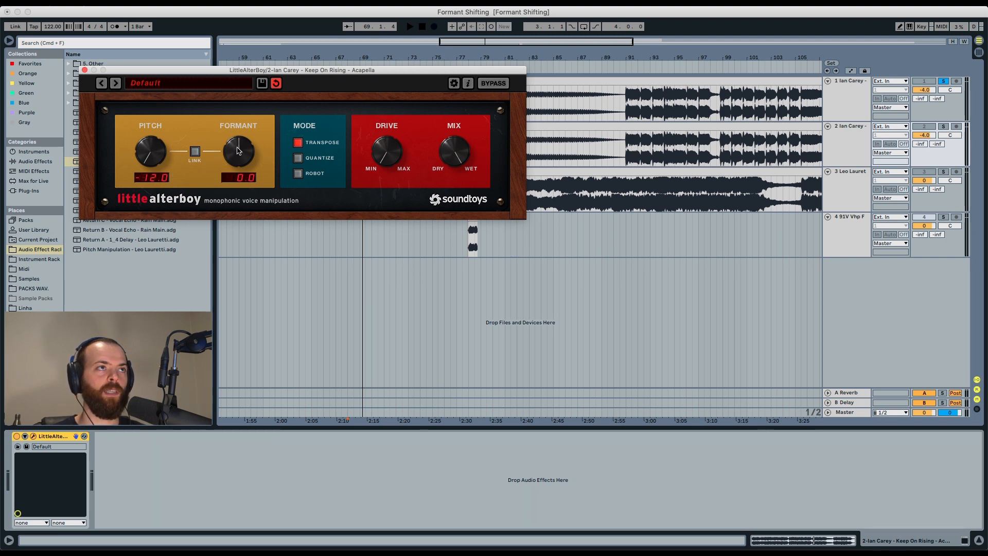
left_click(943, 127)
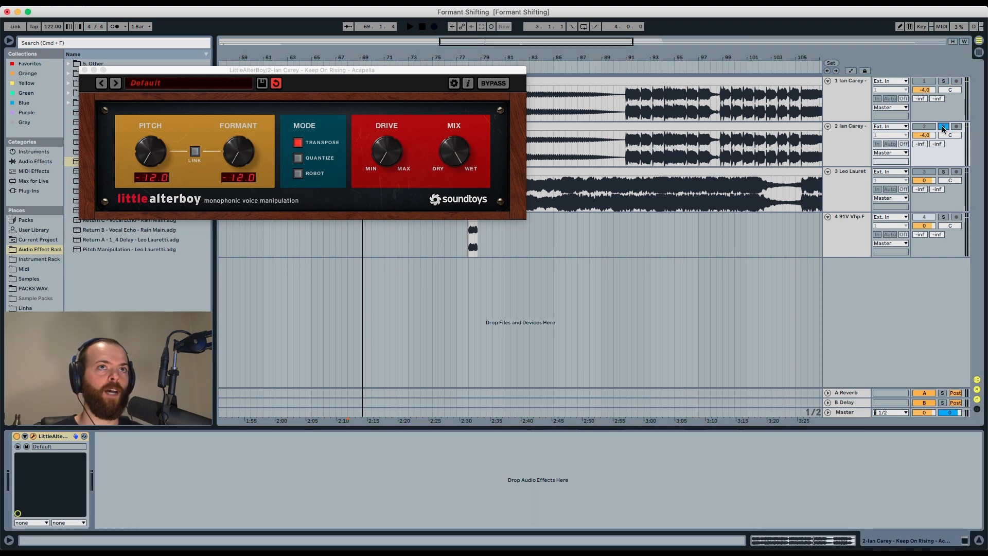
key("space")
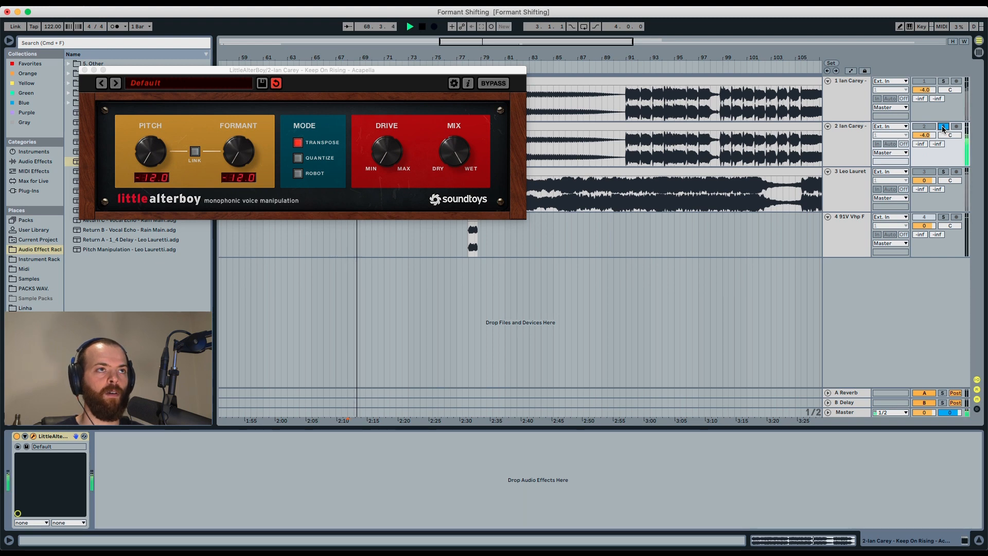
key("space")
left_click(84, 70)
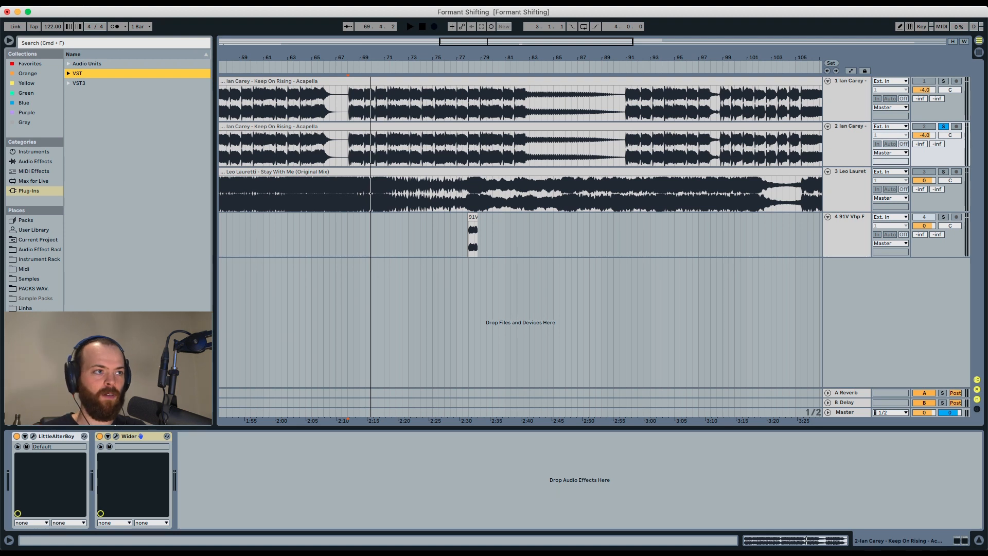
- Set Wider to 103% on the second acapella track and audition the effect against its bypassed sound
left_click(115, 436)
key("space")
left_click_drag(251, 166, 246, 119)
key("space")
left_click(100, 437)
key("space")
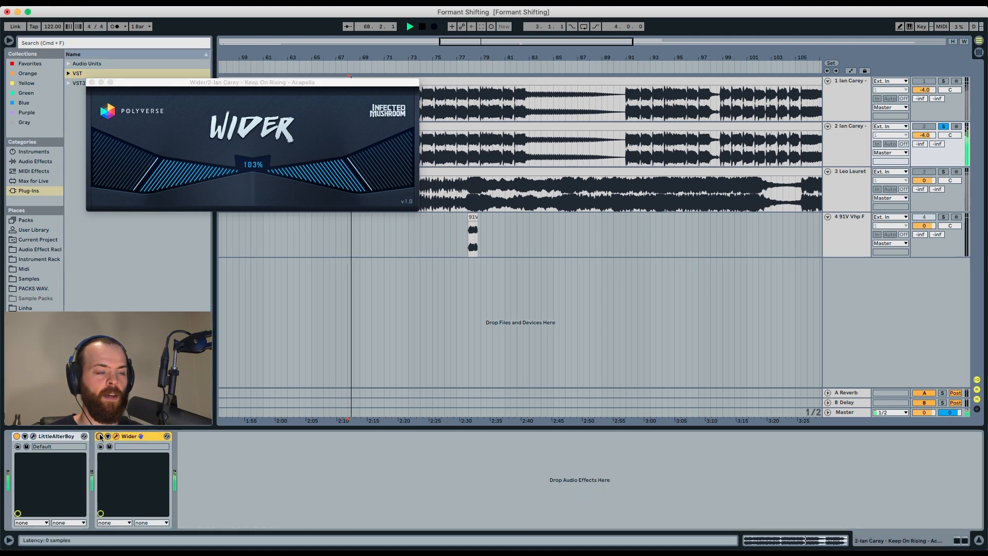
key("space")
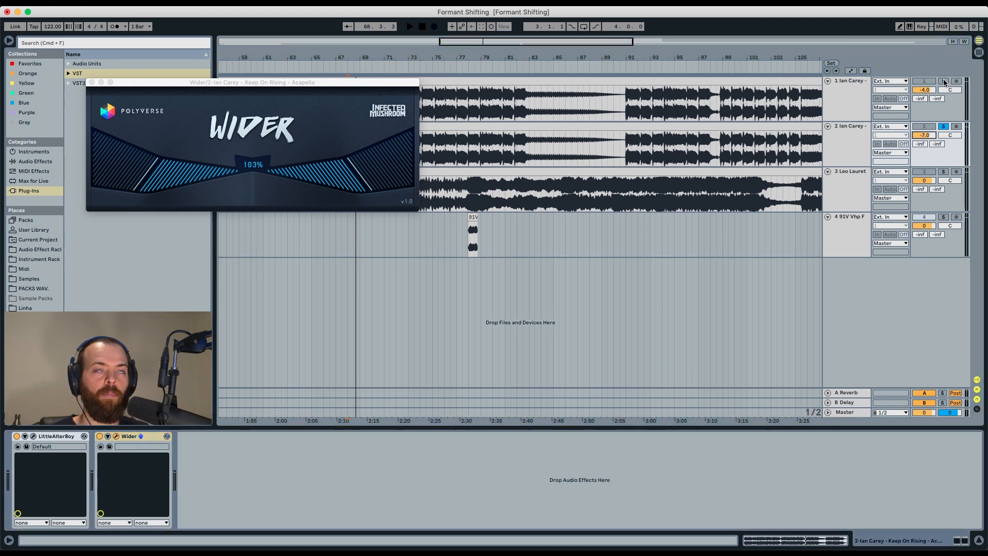
- Audition both acapella tracks soloed together and lower the second track's volume to -11.0 dB
key("space")
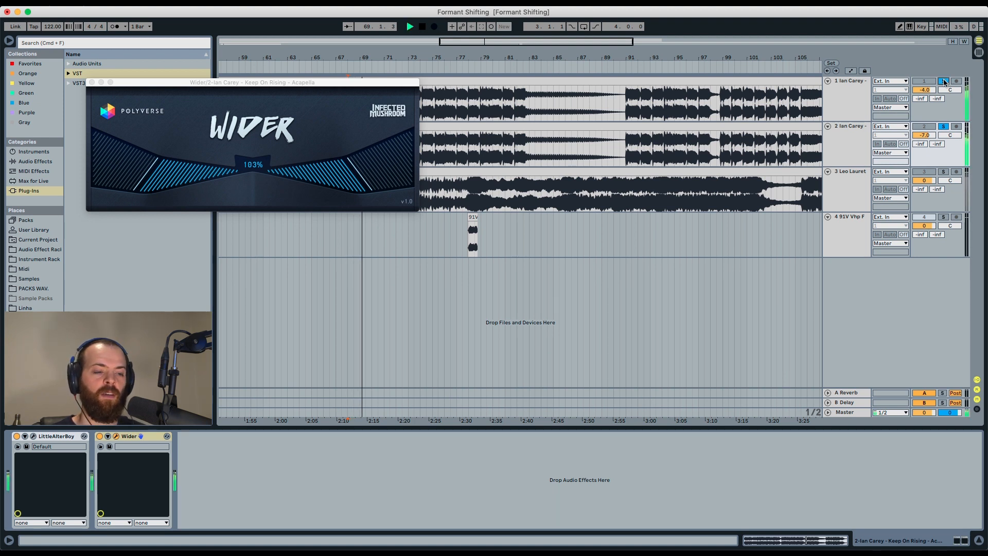
key("space")
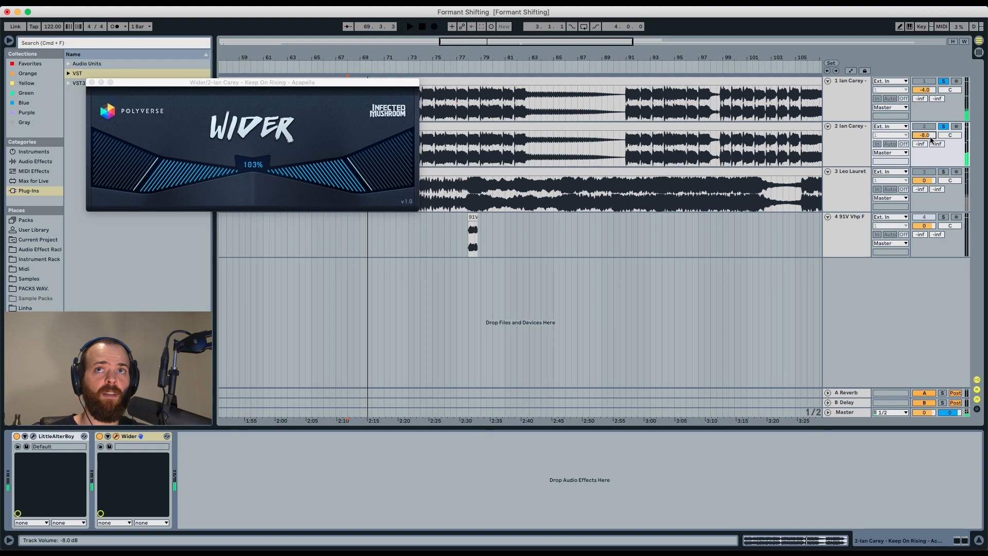
- Add EQ Eight after Wider on the second acapella, enable band 7 as a low-pass at 415 Hz and audition both layers
left_click(32, 161)
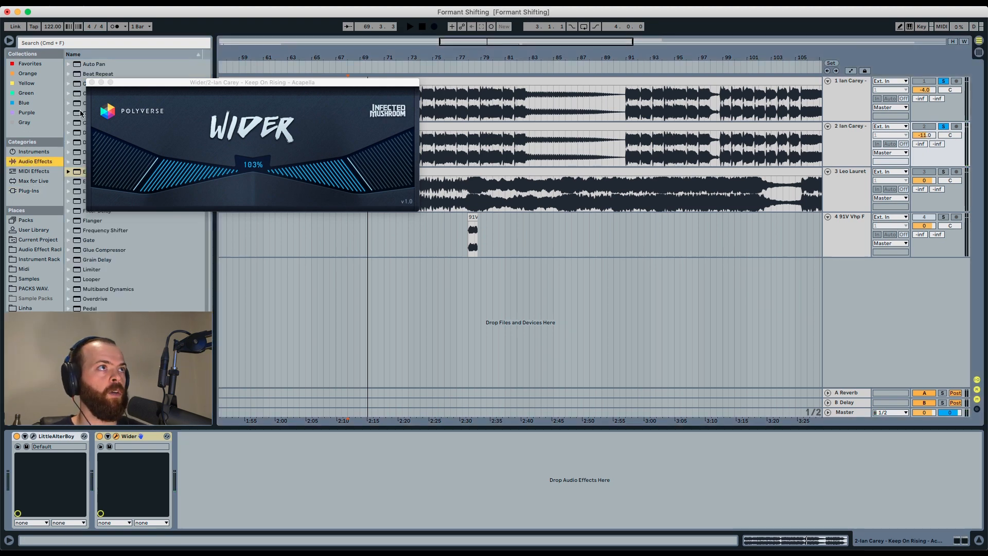
left_click(92, 82)
double_click(93, 171)
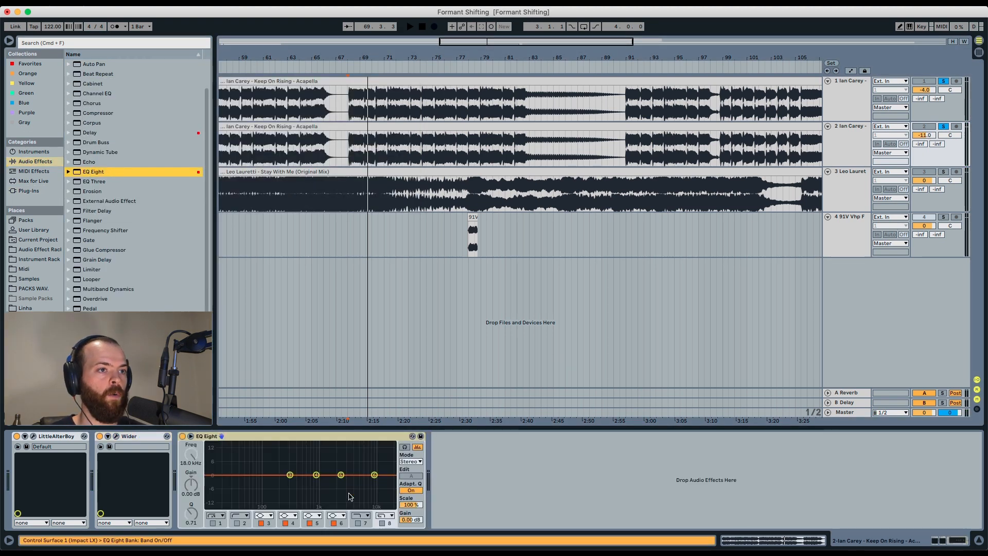
left_click(357, 522)
left_click_drag(193, 457, 193, 489)
key("space")
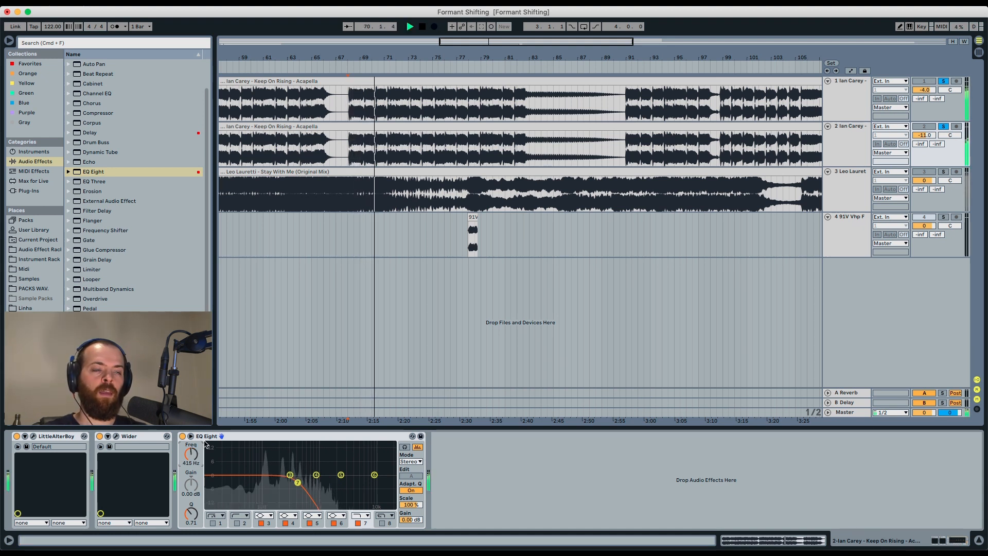
key("space")
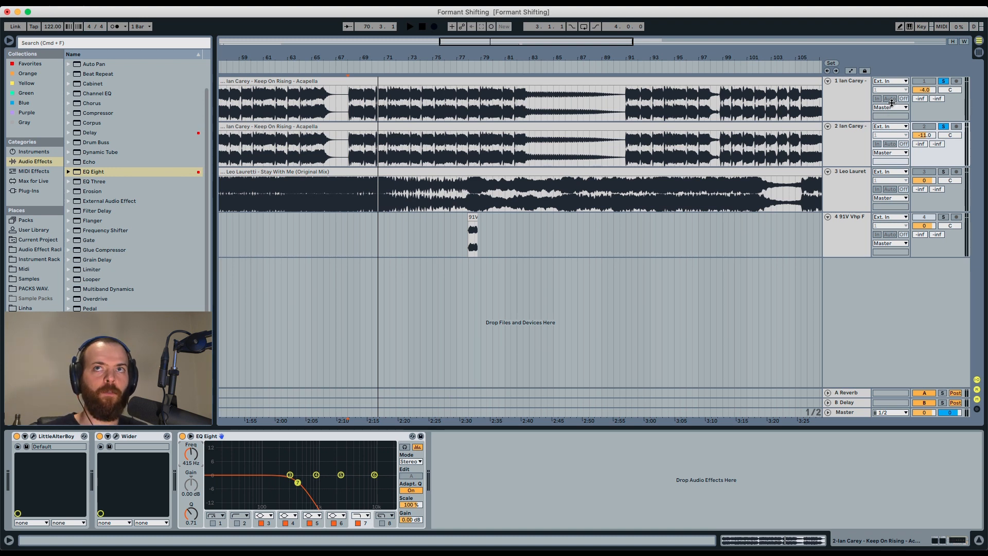
- Compare the first acapella alone with both acapella layers by toggling the second track's solo during playback
key("space")
left_click(942, 81)
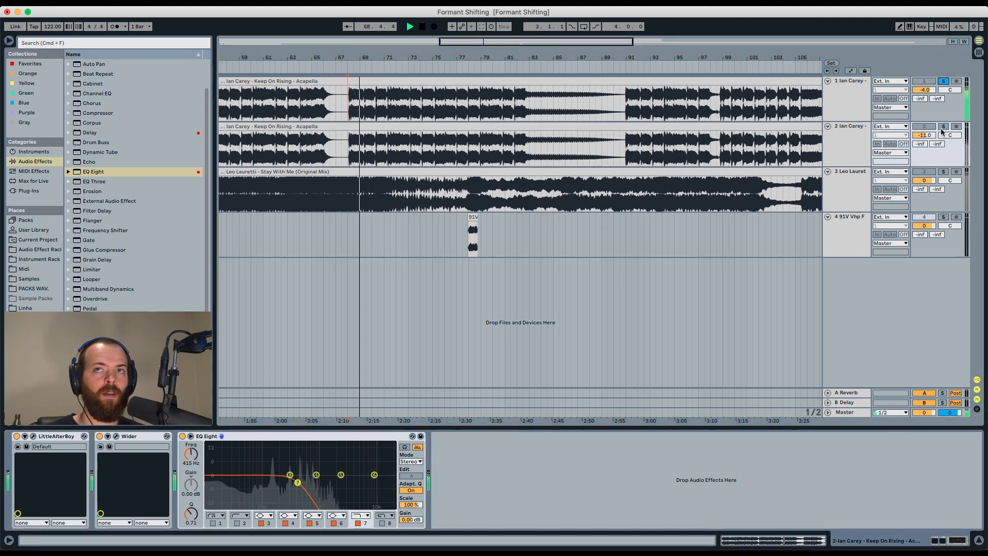
key("space")
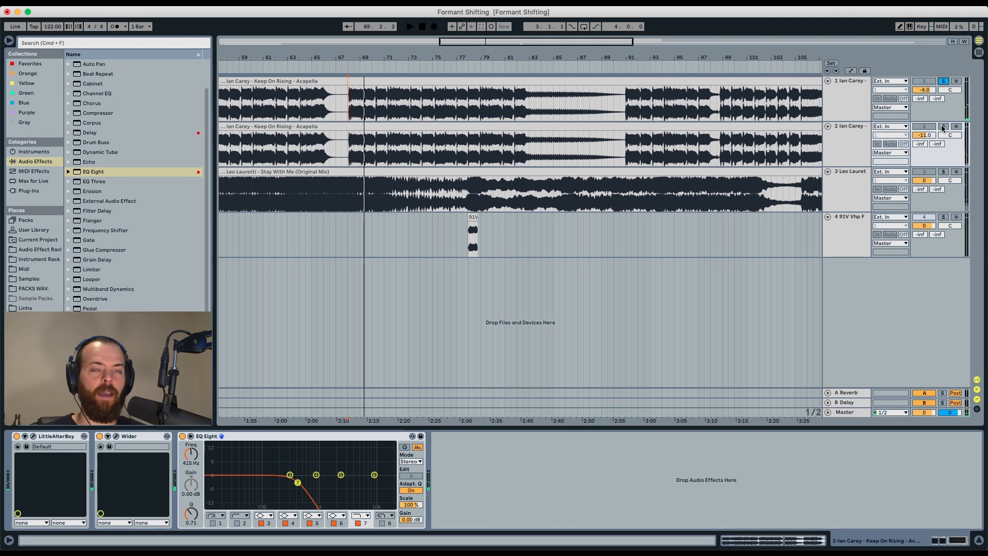
left_click(942, 127)
key("space")
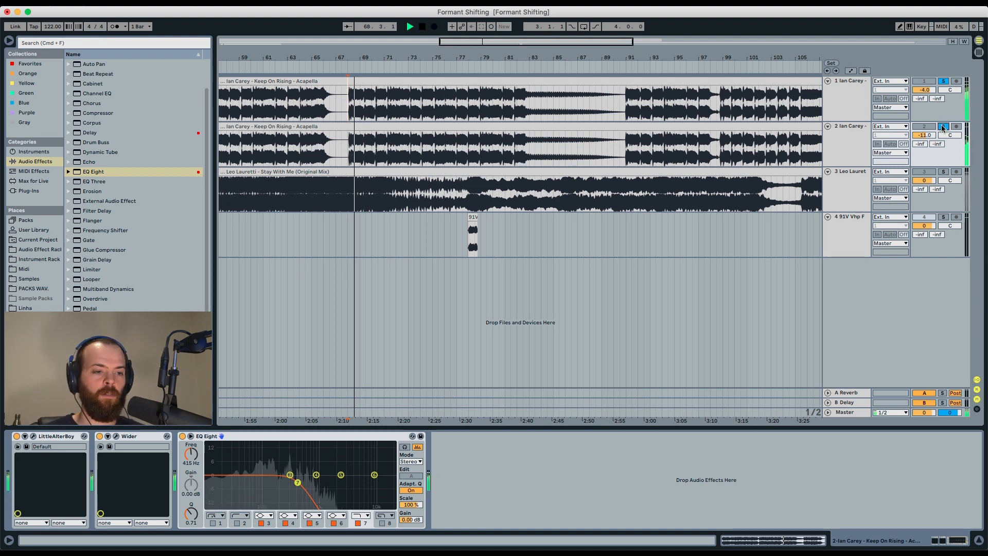
key("space")
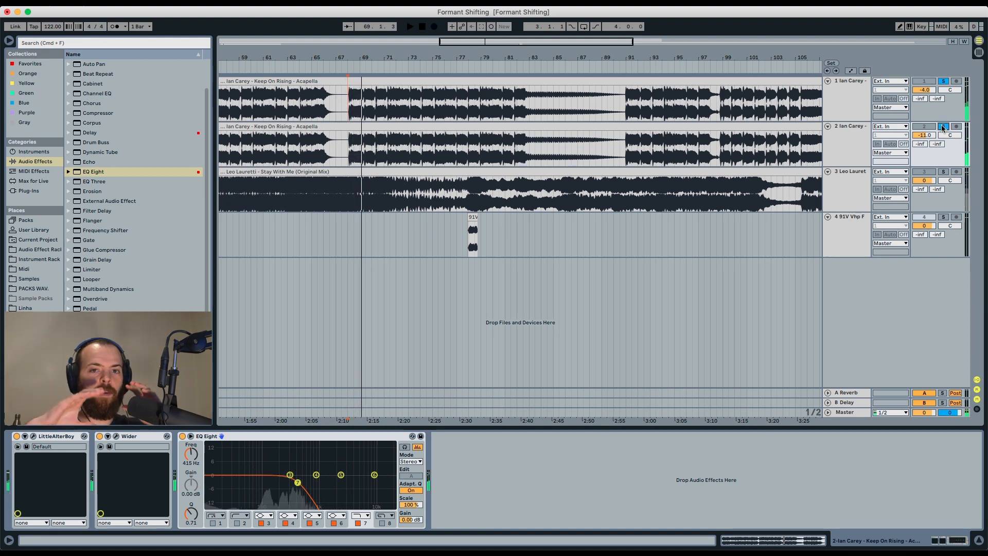